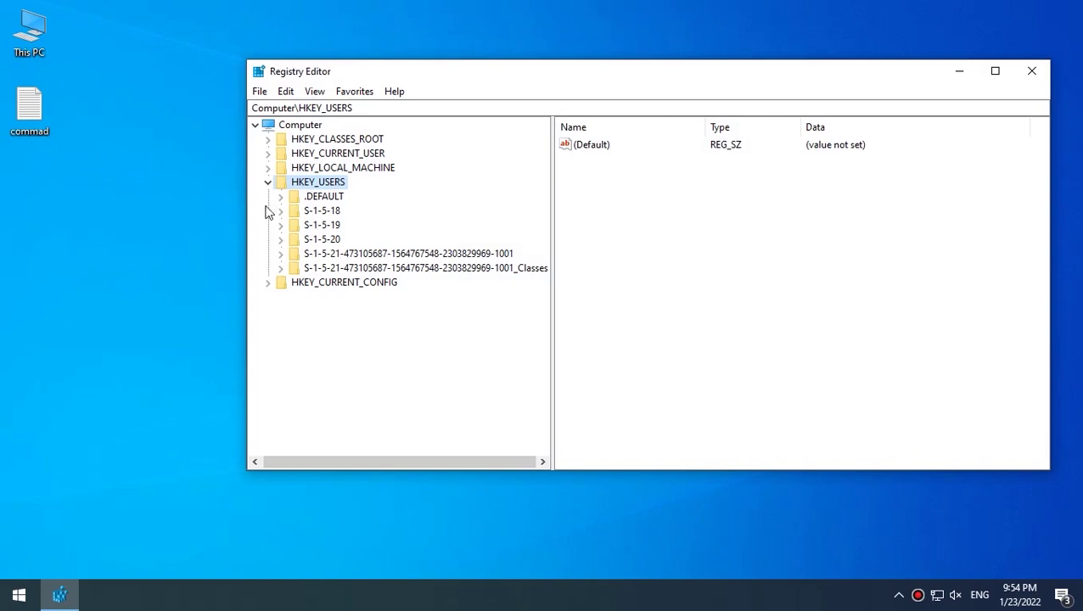
Collapse HKEY_USERS, expand HKEY_CLASSES_ROOT and select its .exe key.
left_click(267, 183)
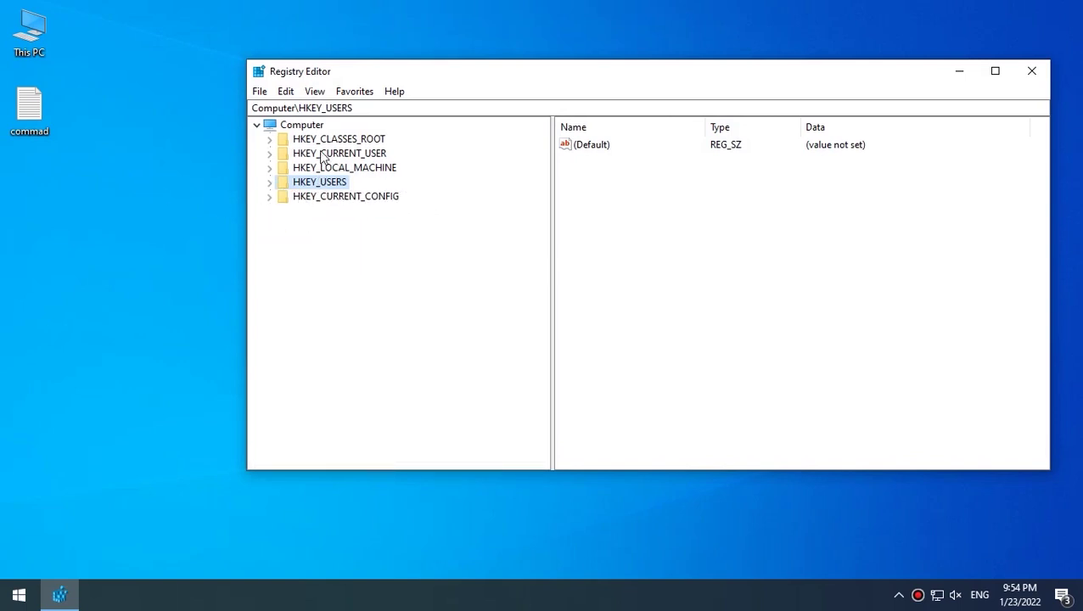
left_click(286, 143)
key("Right")
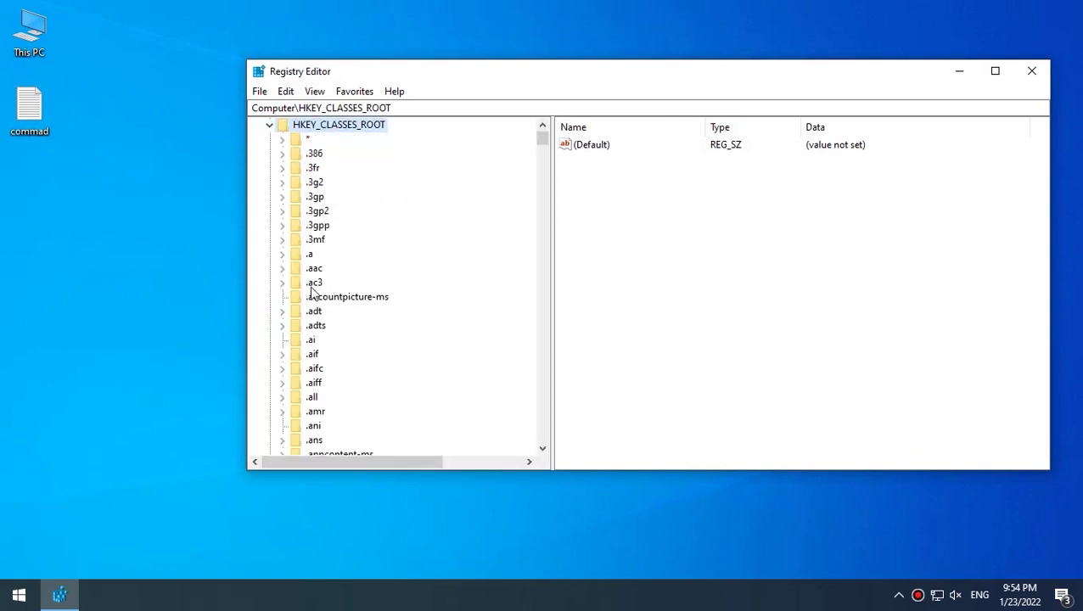
left_click(313, 285)
scroll(339, 399, "down", 12)
scroll(338, 406, "down", 20)
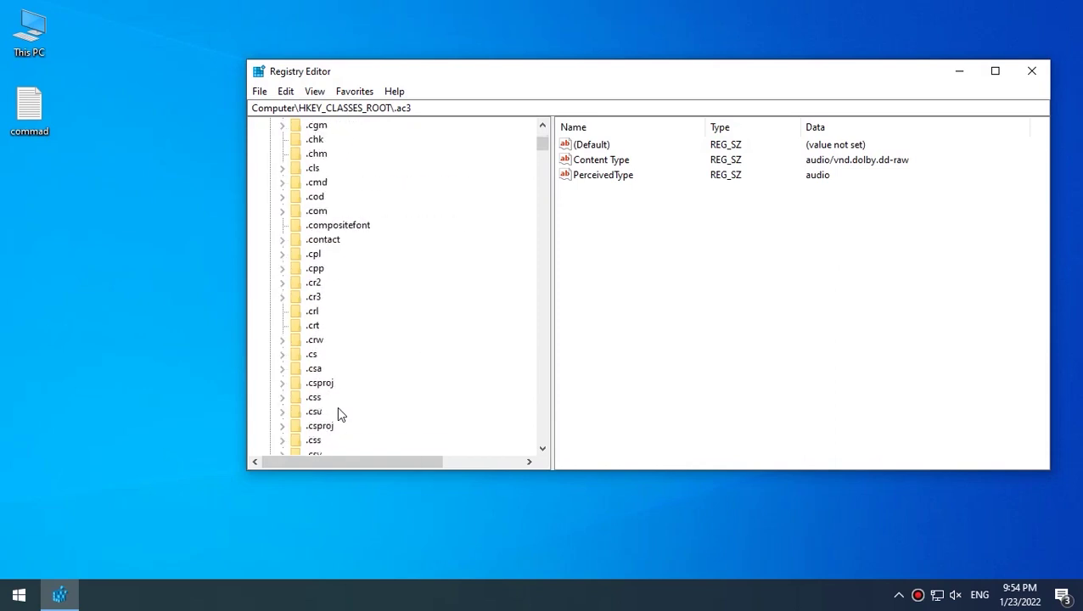
left_click(312, 254)
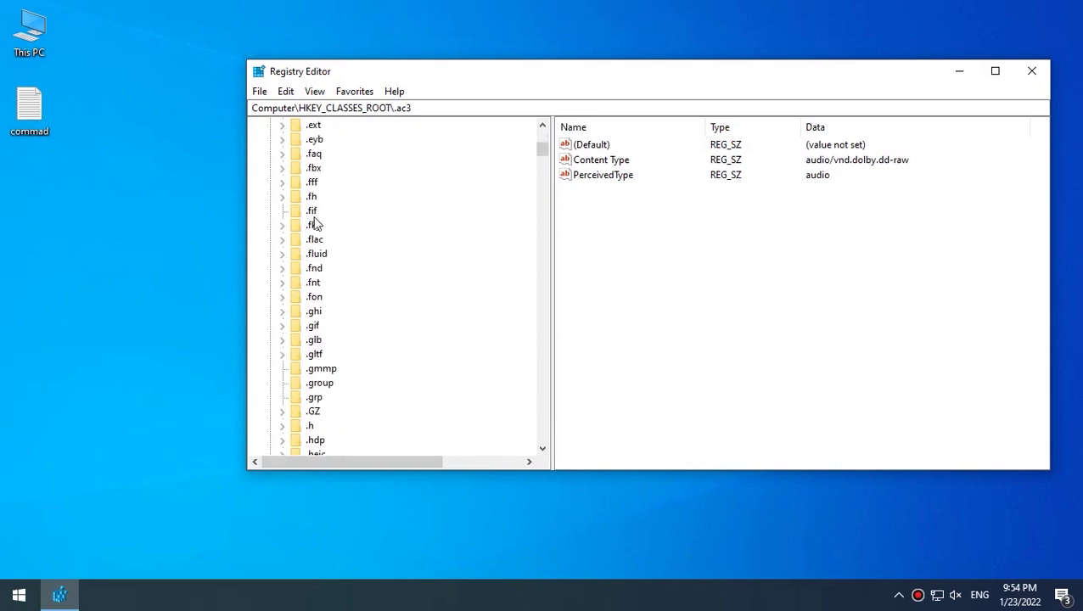
left_click(314, 140)
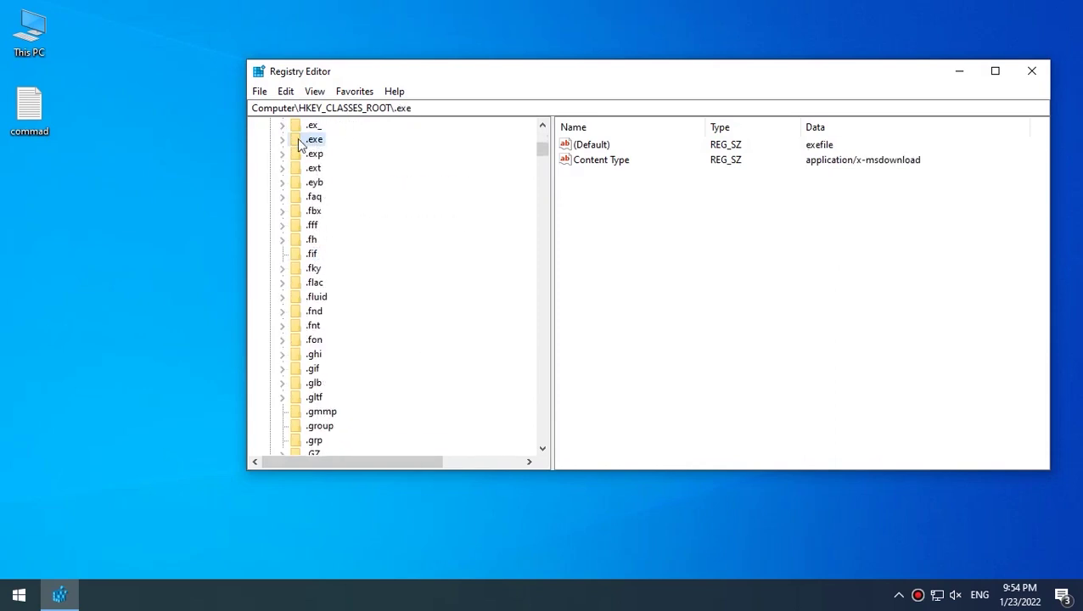
Expand the .exe key and open its (Default) string value for editing.
left_click(284, 140)
double_click(607, 146)
left_click(334, 223)
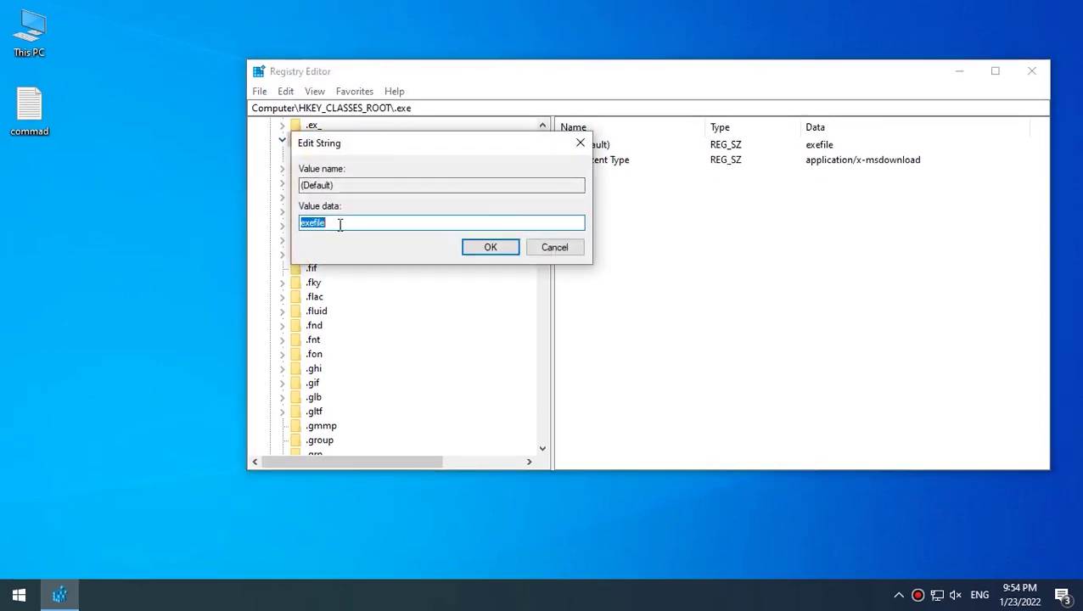
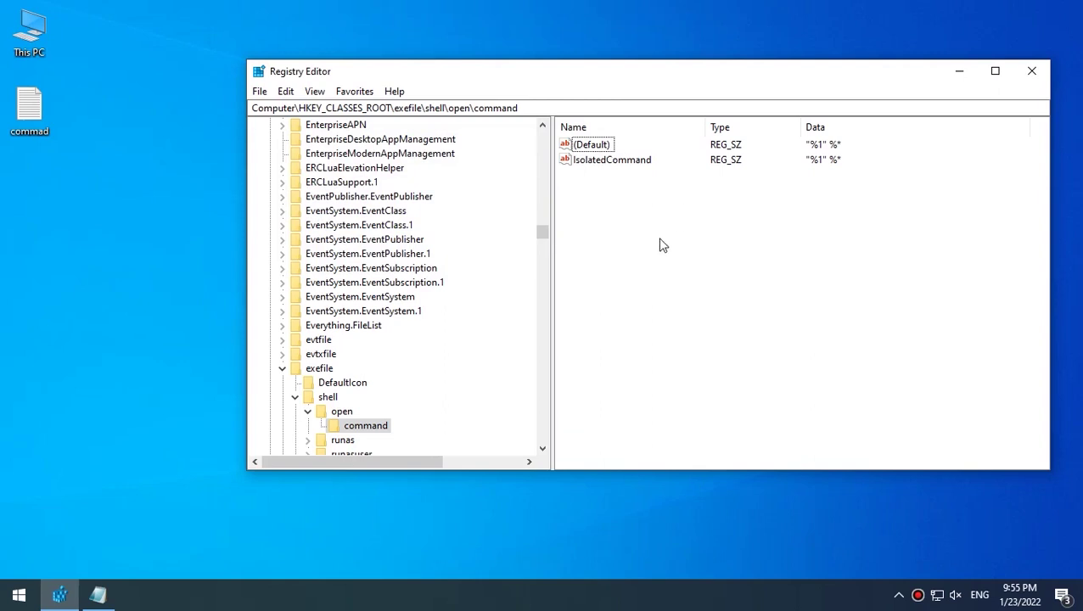
Go to Computer\HKEY_LOCAL_MACHINE\SOFTWARE\Microsoft\Windows\CurrentVersion and maximize the Registry Editor window.
left_click(551, 108)
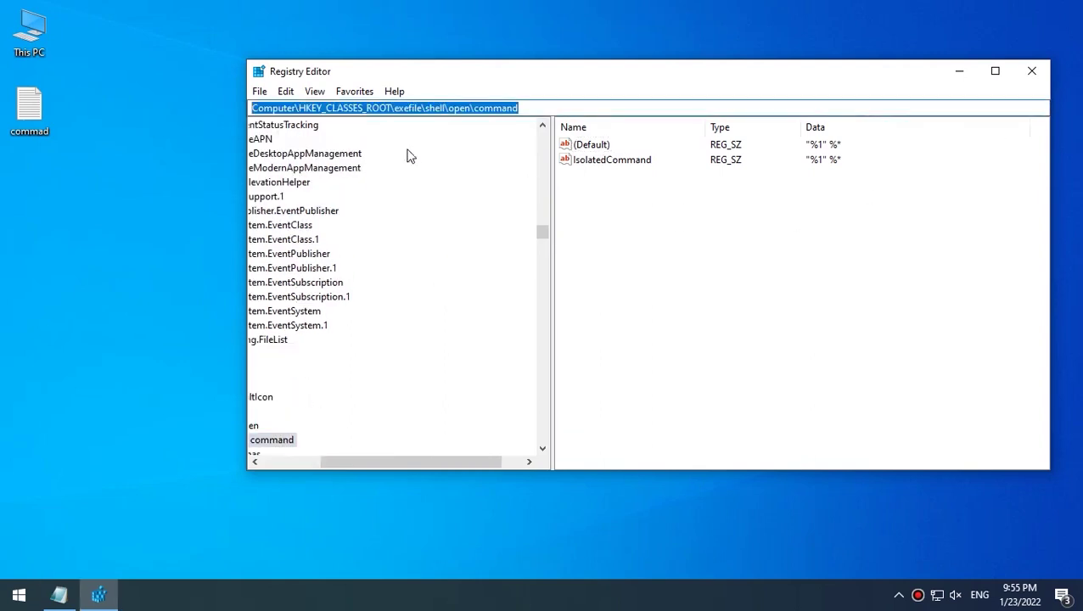
type("Computer\\HKEY_LOCAL_MACHINE\\SOFTWARE\\Microsoft\\Windows\\CurrentVersion")
key("Return")
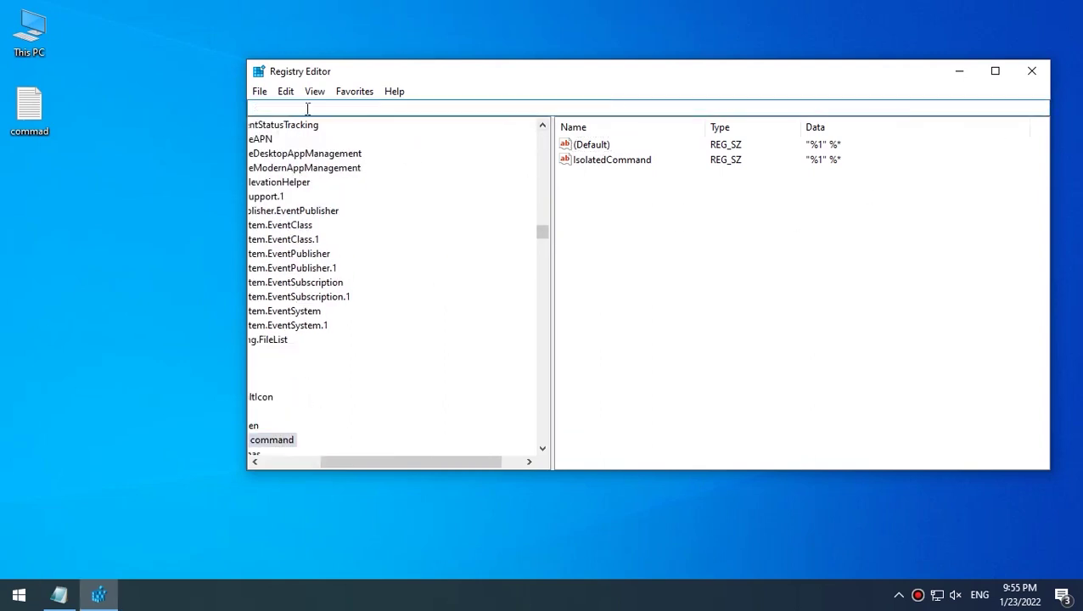
double_click(501, 80)
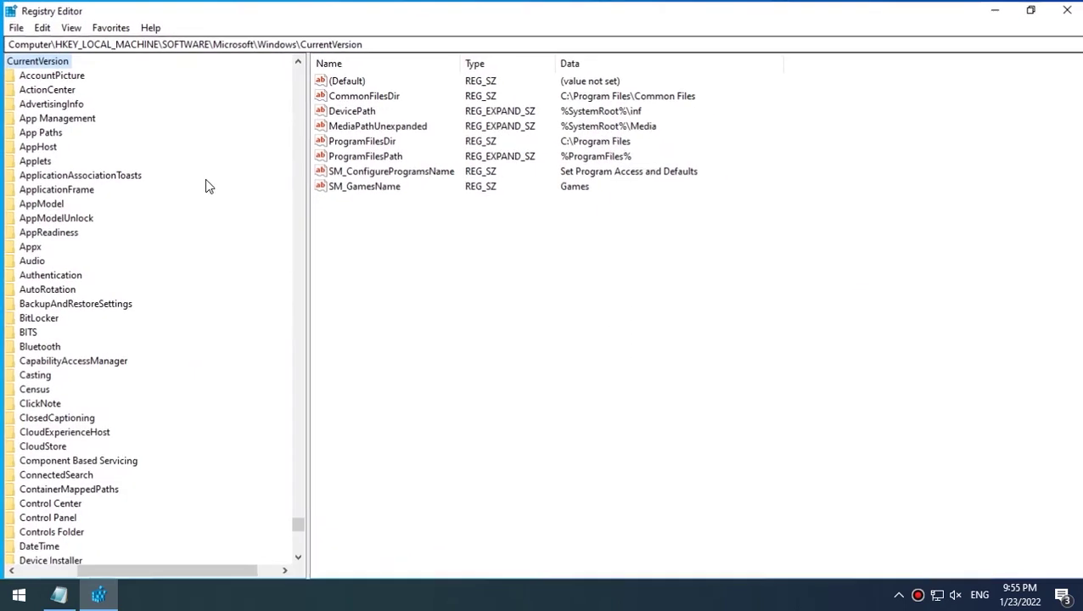
left_click_drag(189, 577, 123, 576)
scroll(173, 484, "down", 4)
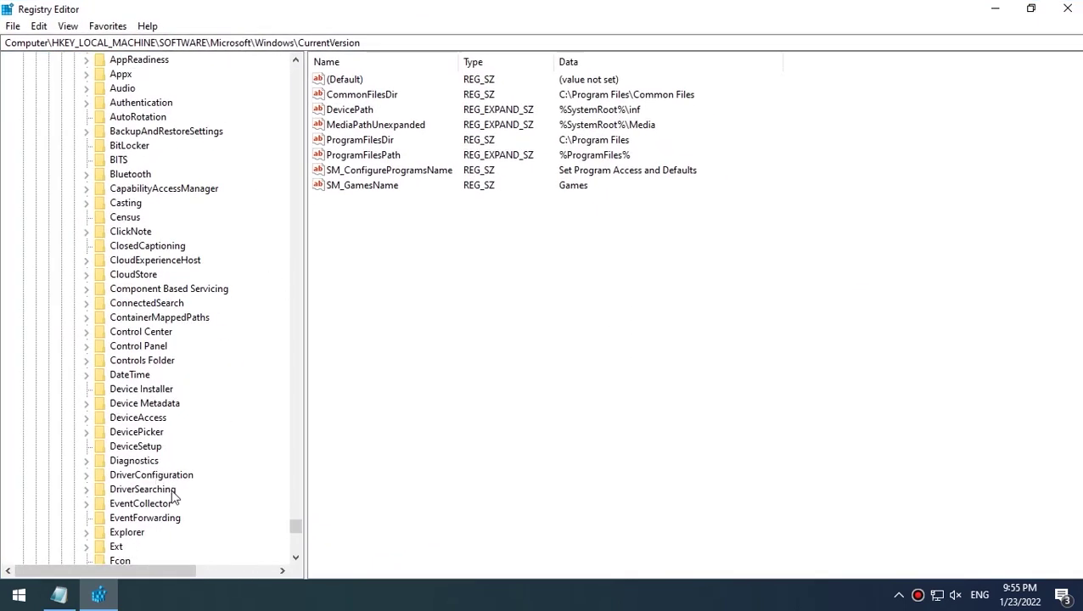
scroll(173, 489, "up", 8)
scroll(173, 489, "up", 1)
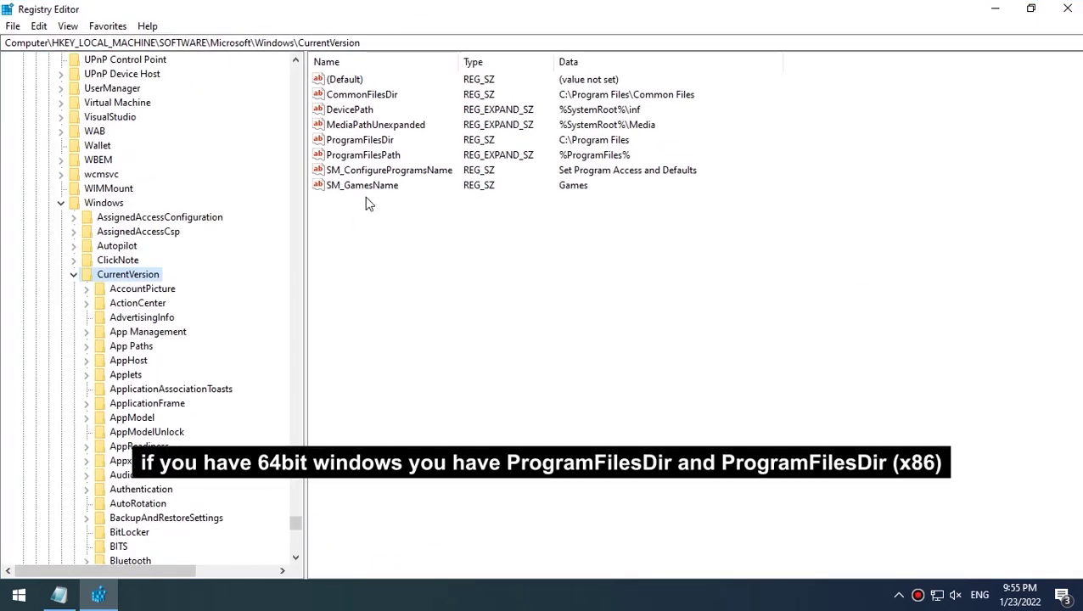
Check the value data of ProgramFilesDir and ProgramFilesPath in the CurrentVersion key.
left_click(374, 141)
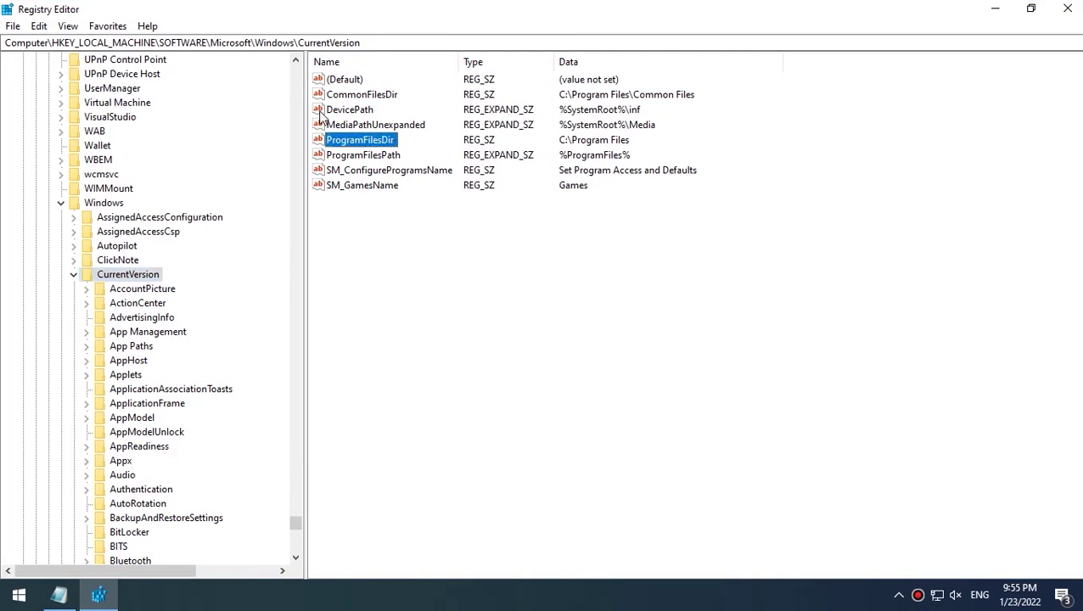
double_click(374, 141)
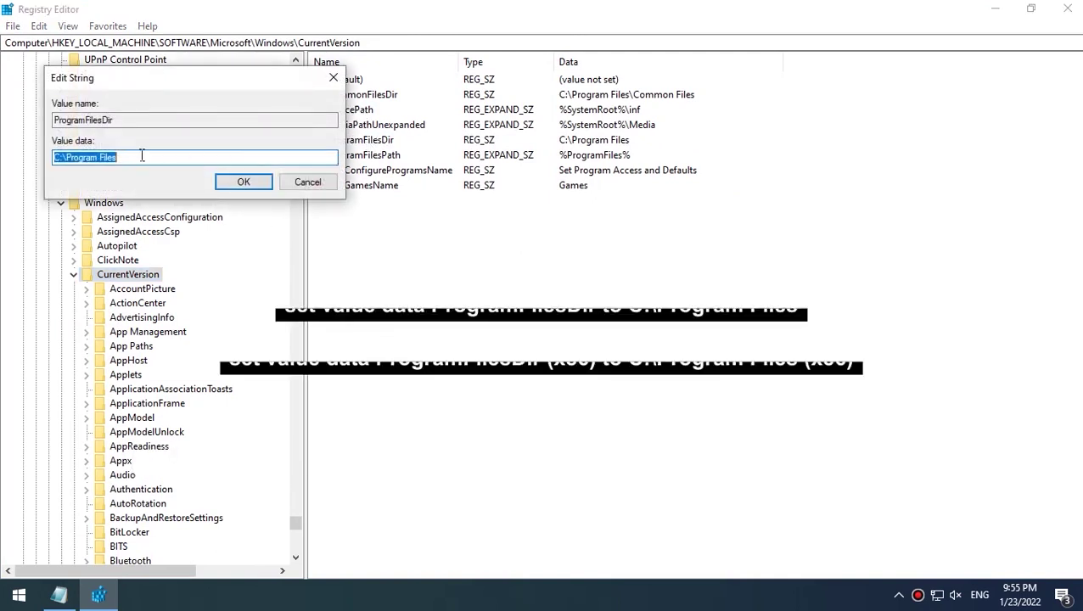
left_click(280, 185)
key("Down")
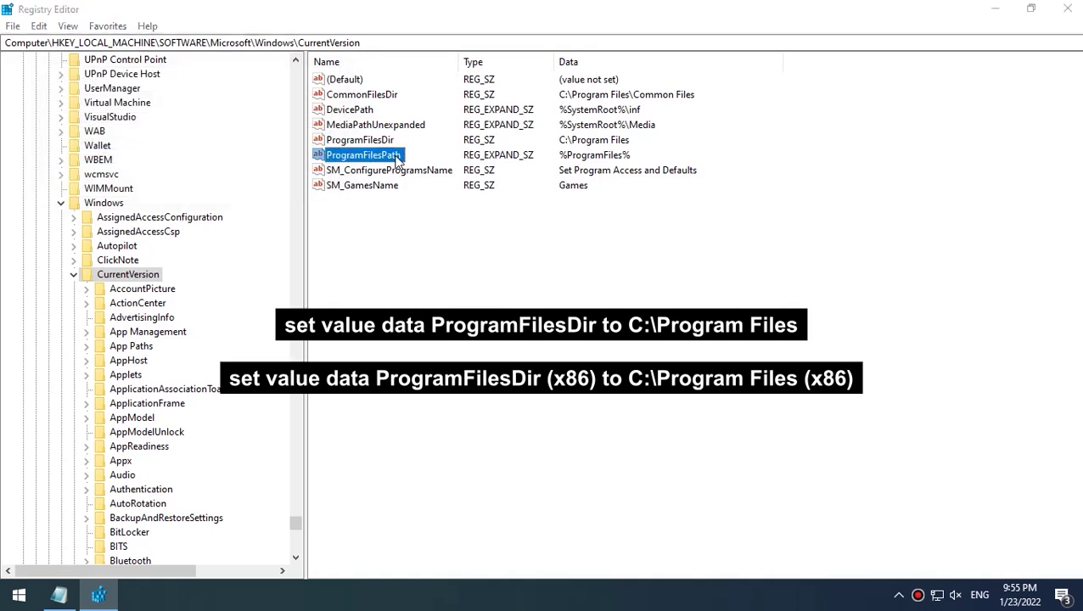
key("Return")
left_click(313, 183)
left_click(390, 141)
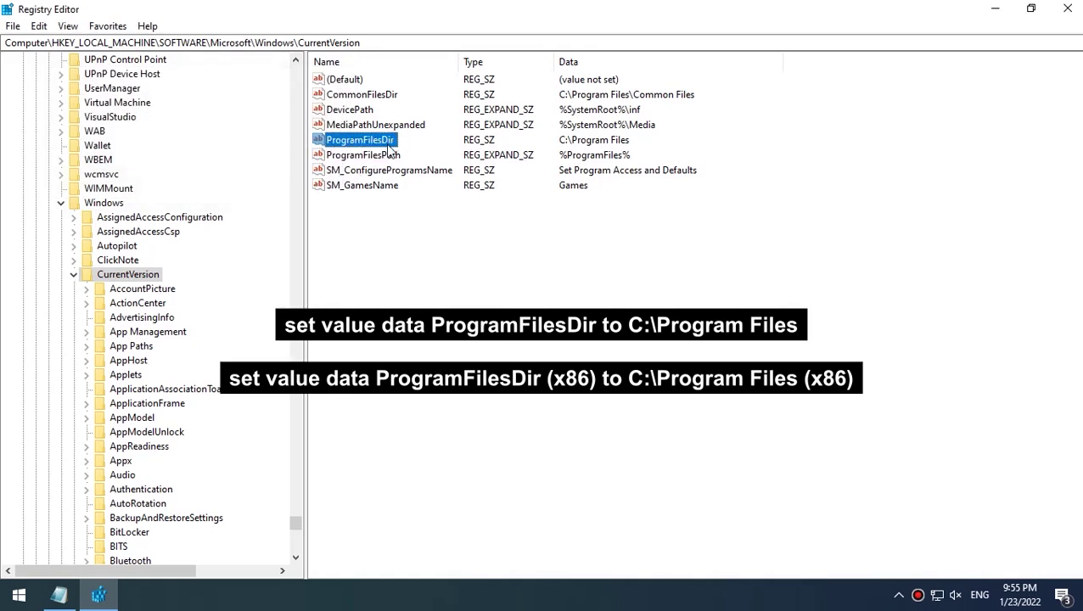
right_click(388, 147)
key("Escape")
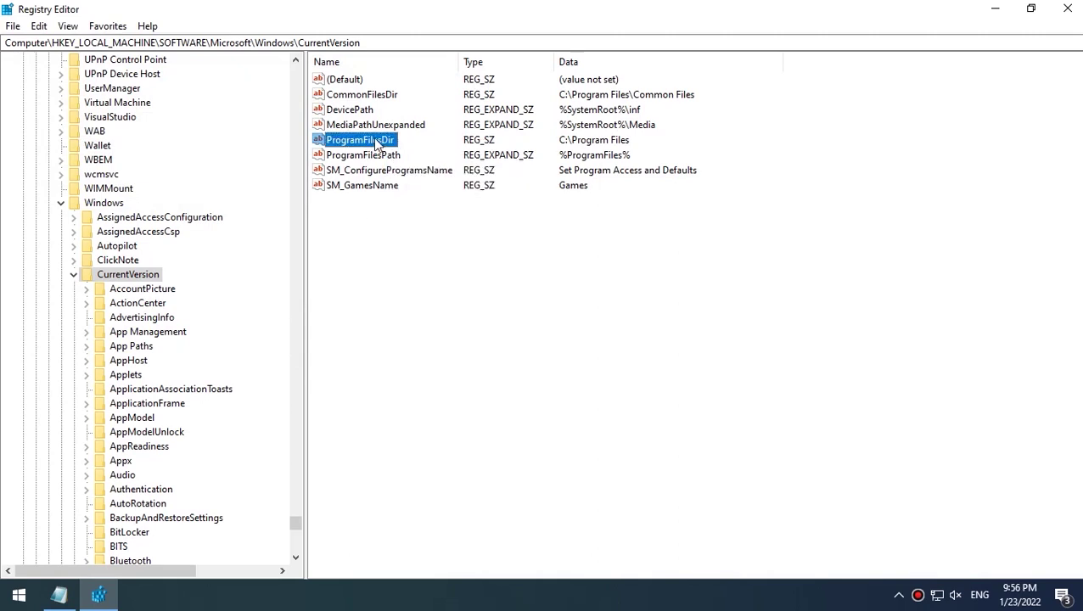
Accept C:\Program Files as the value data of ProgramFilesDir and close the Registry Editor.
double_click(366, 141)
left_click(242, 181)
left_click(440, 244)
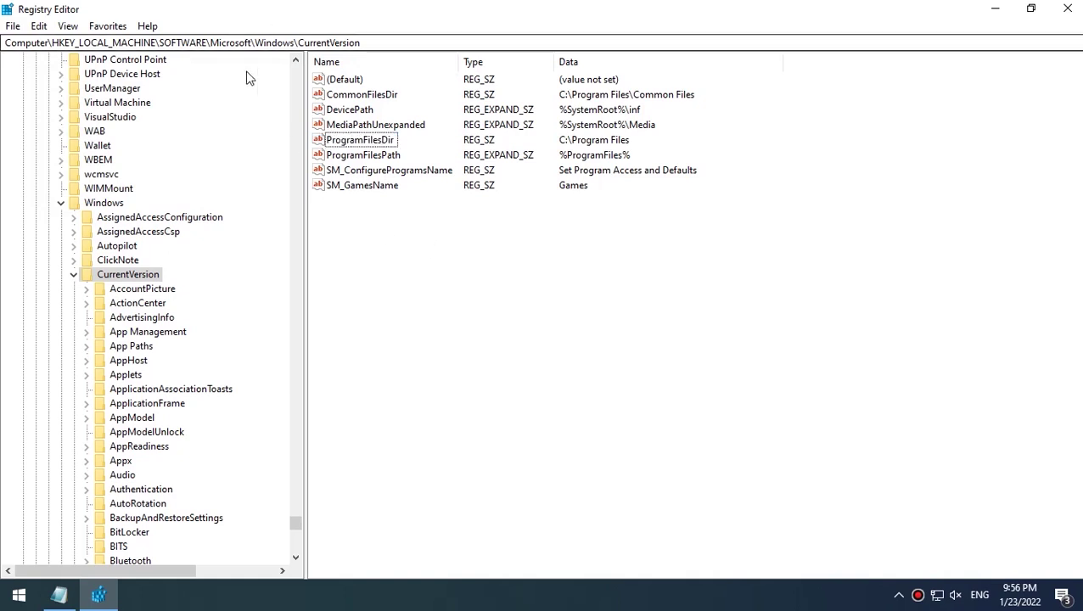
left_click(1066, 9)
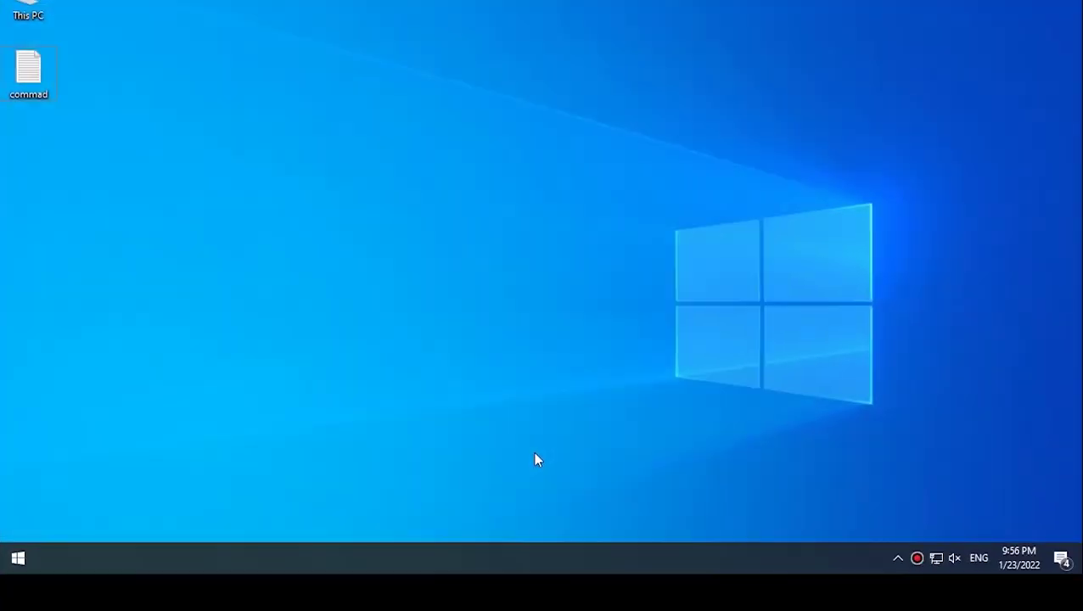
Search for cmd and run Command Prompt as administrator.
key("super")
type("cmd")
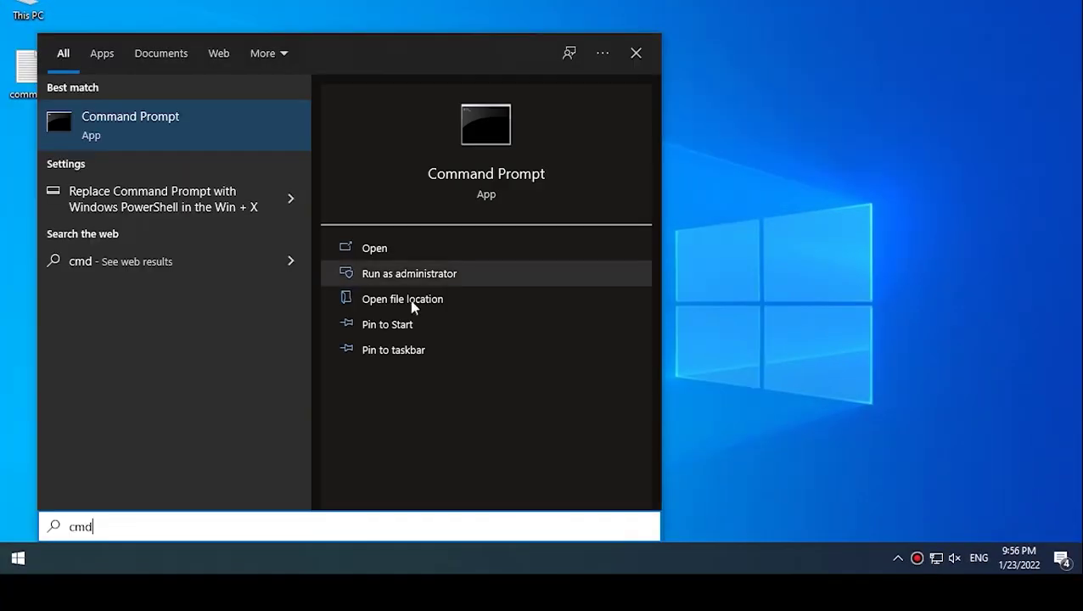
left_click(443, 275)
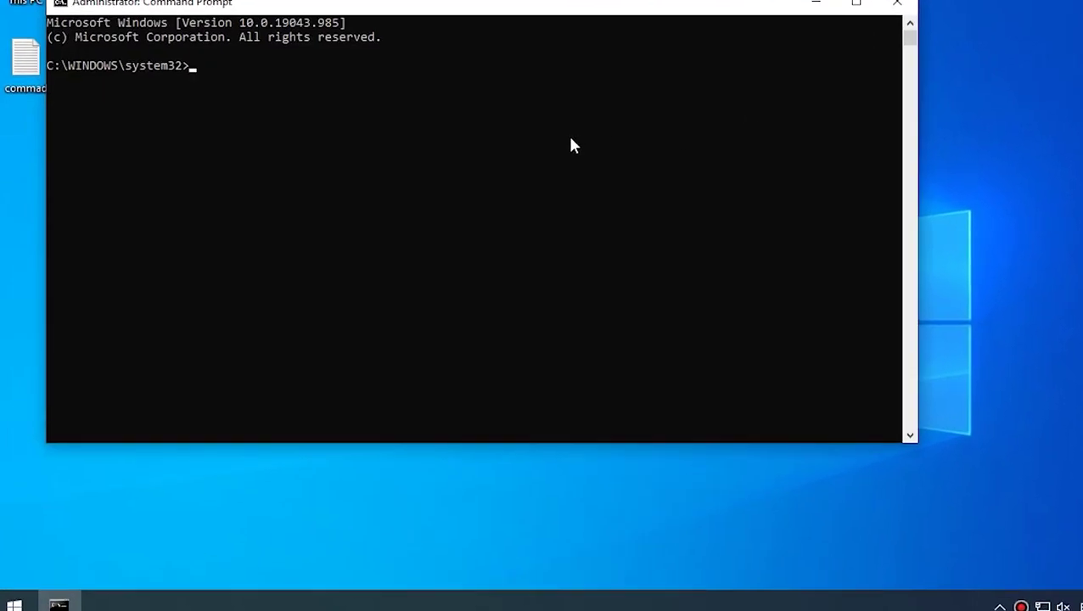
Insert the command assoc .exe=exefile from the clipboard history and run it.
key("super+v")
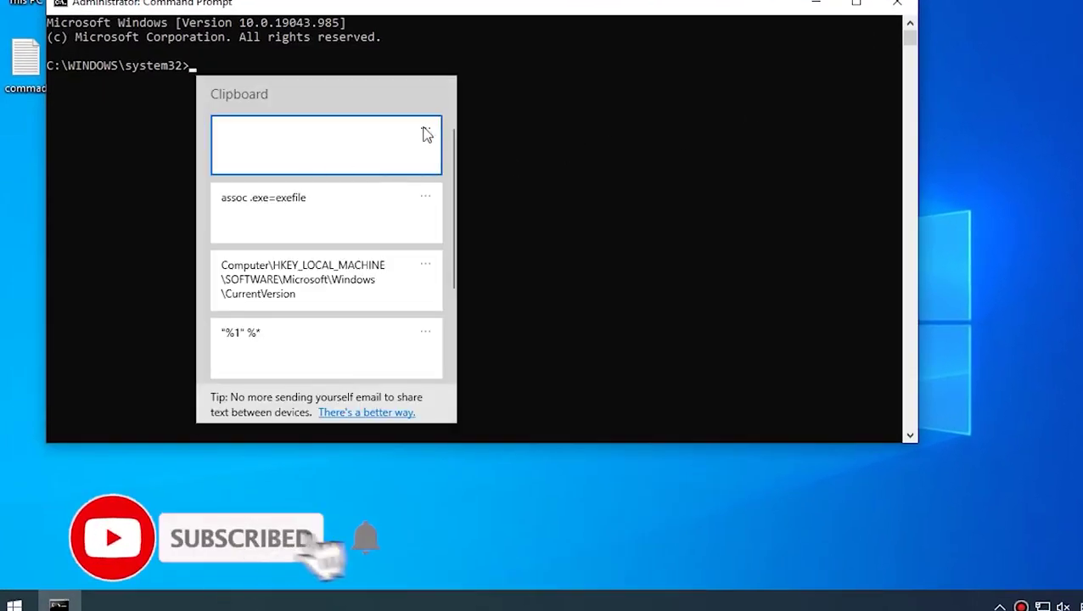
left_click(426, 134)
left_click(380, 159)
left_click(252, 153)
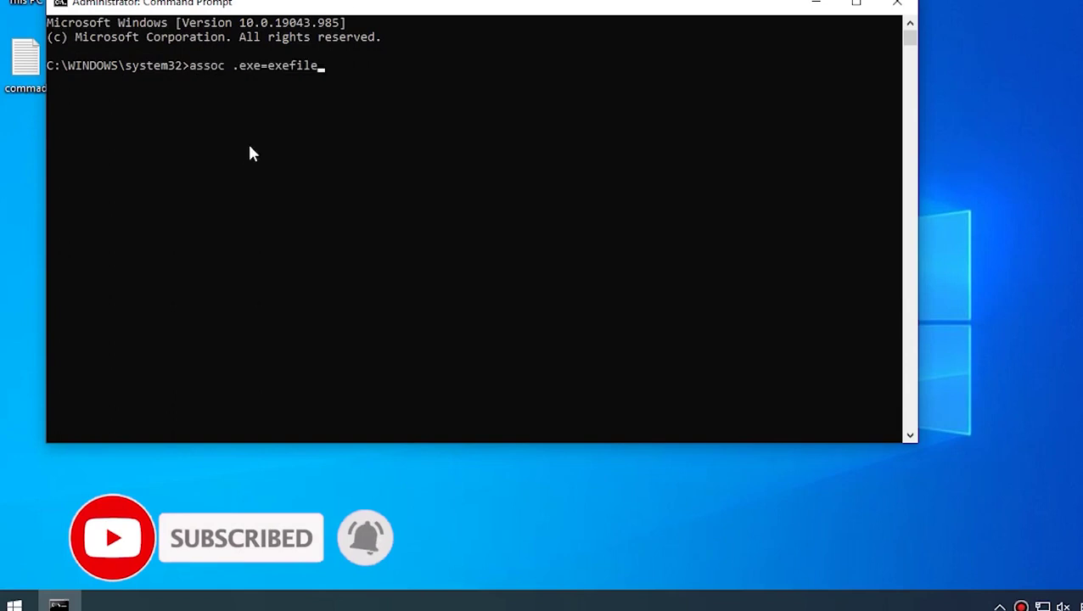
key("Return")
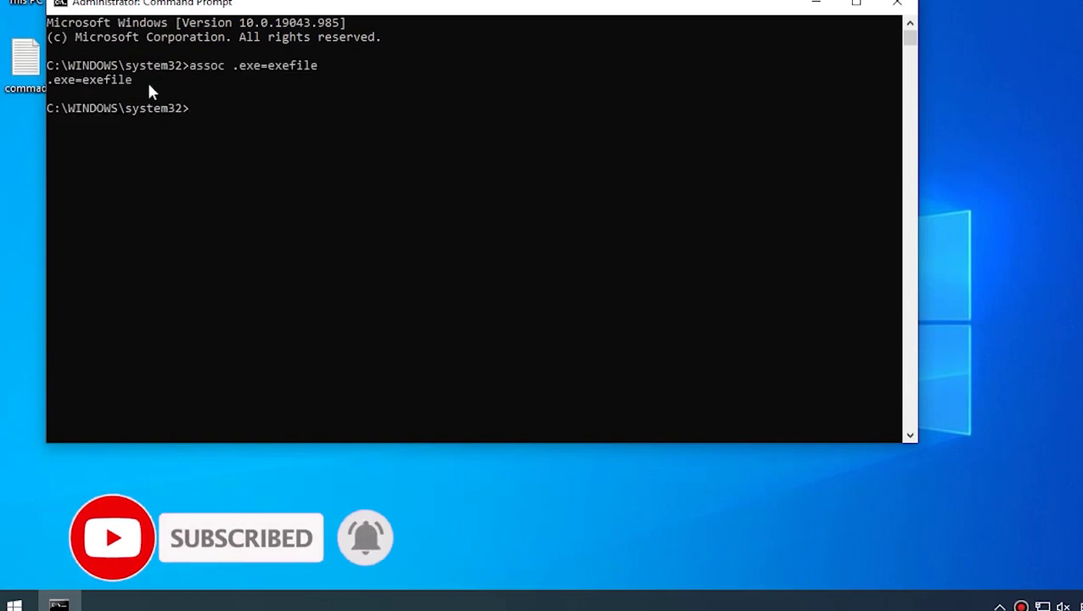
Close the Command Prompt session with the exit command.
left_click_drag(150, 80, 25, 86)
left_click(220, 108)
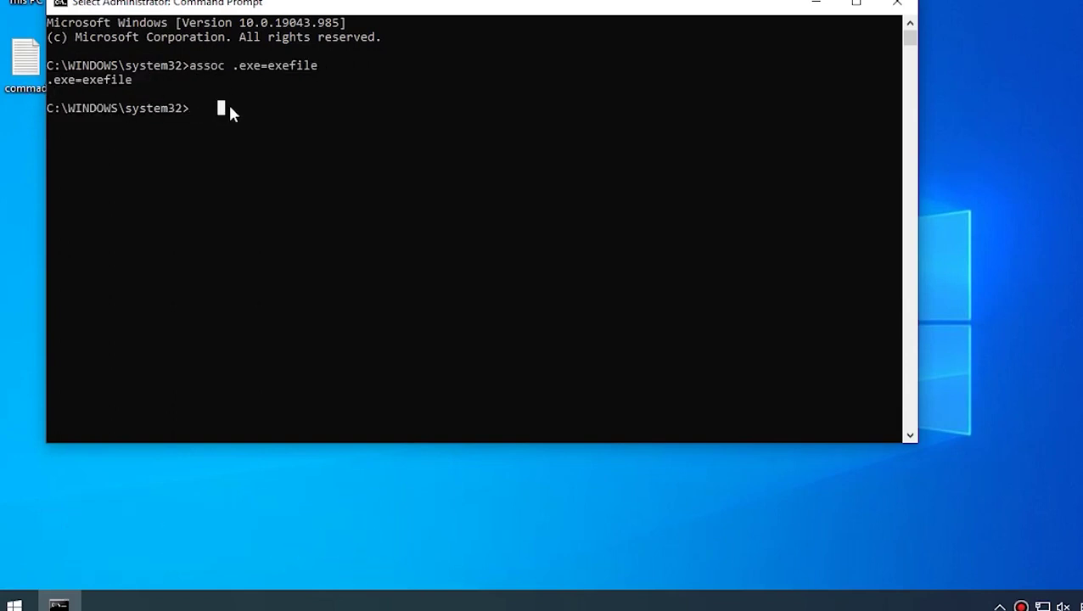
type("ex")
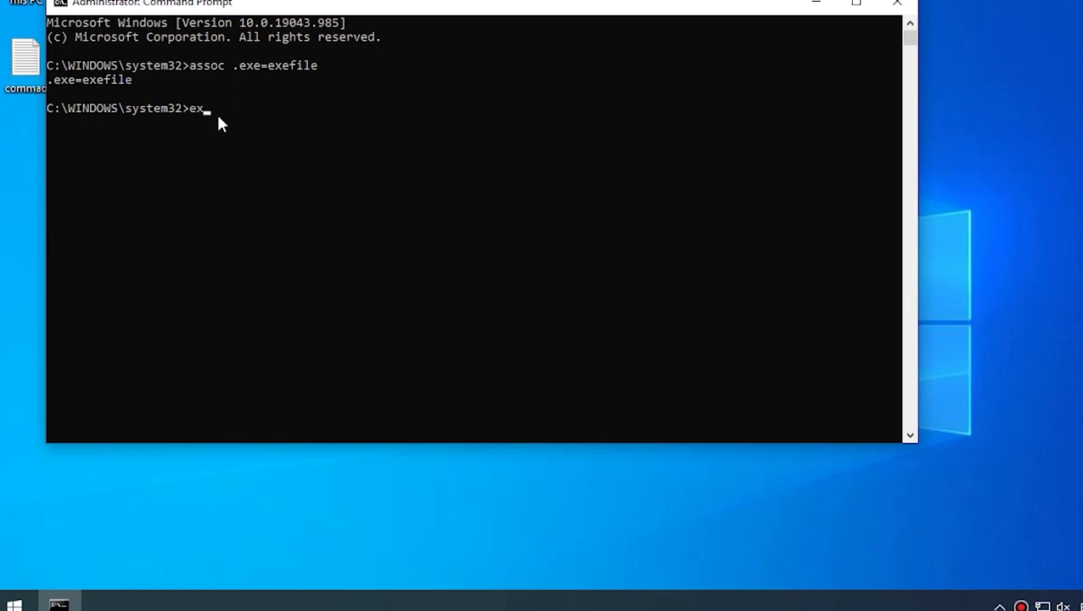
type("it")
key("Return")
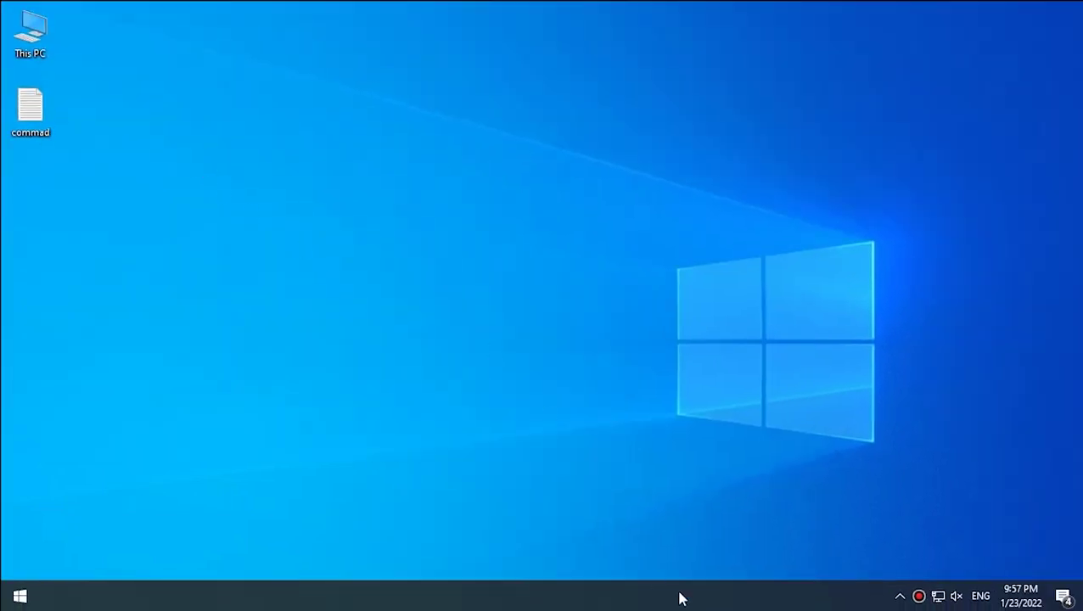
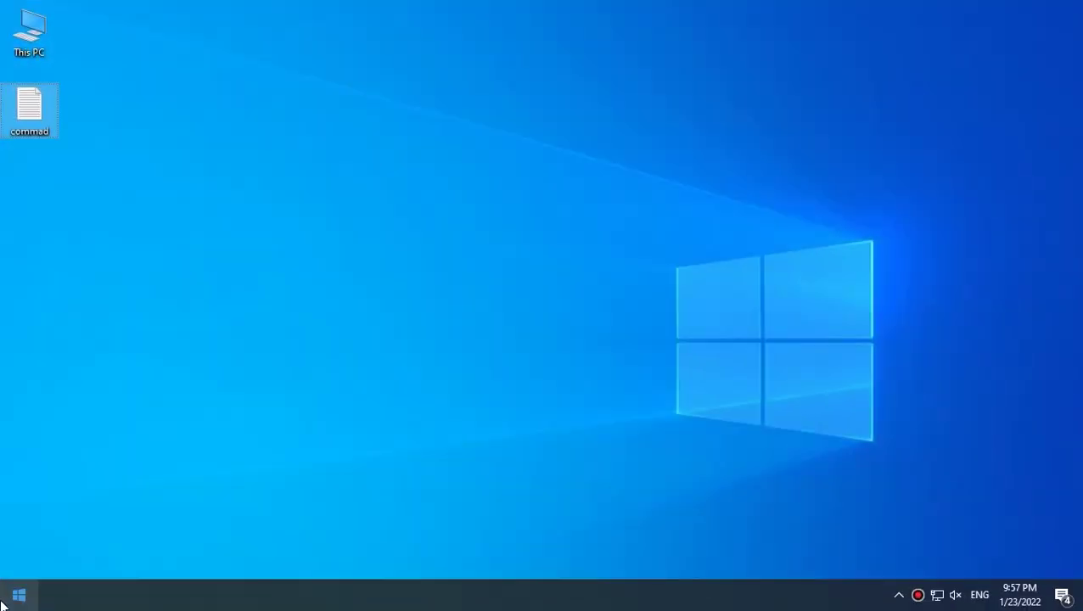
Search for firewall, open Windows Defender Firewall and go to its settings for turning the firewall on or off.
left_click(19, 595)
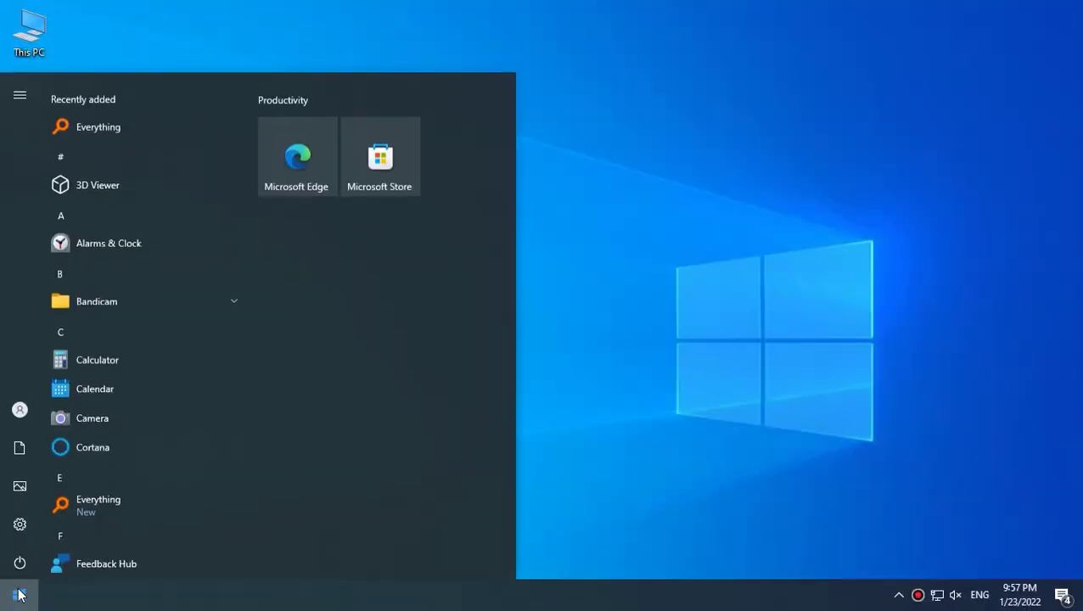
type("firewall")
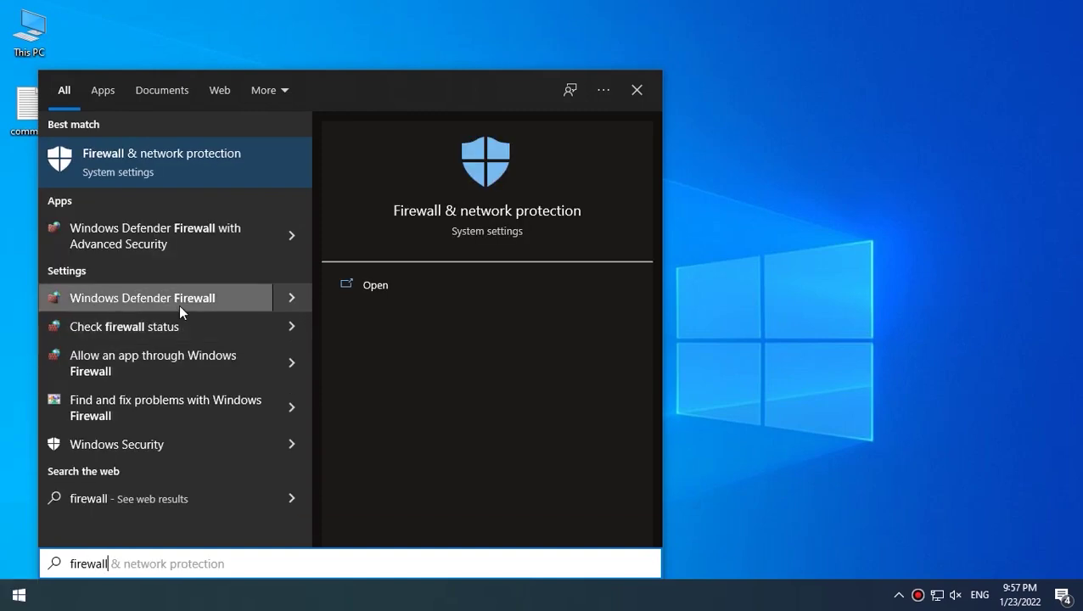
left_click(180, 305)
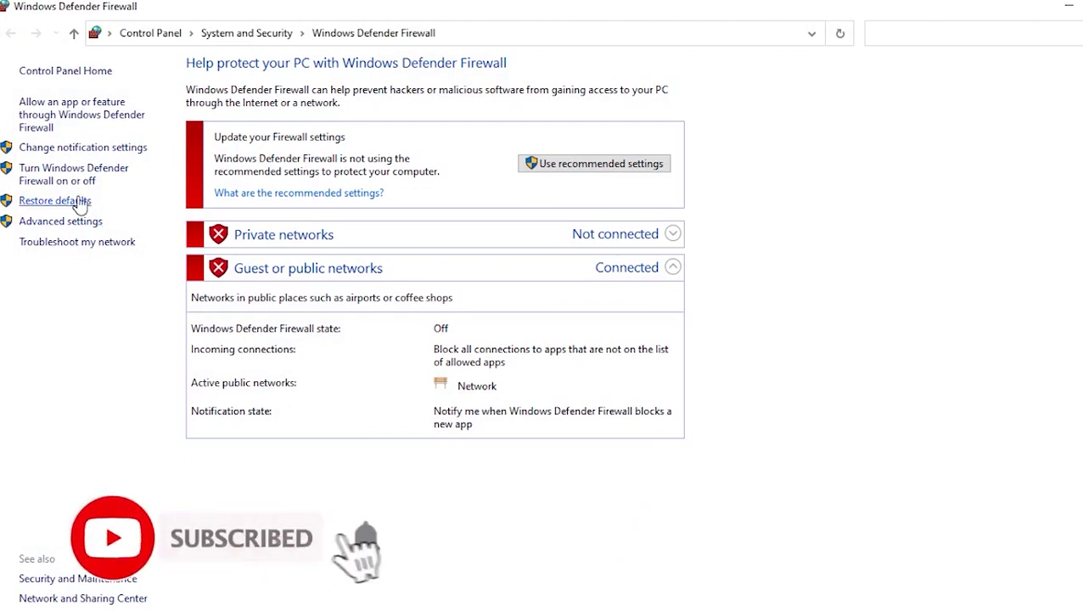
left_click(75, 175)
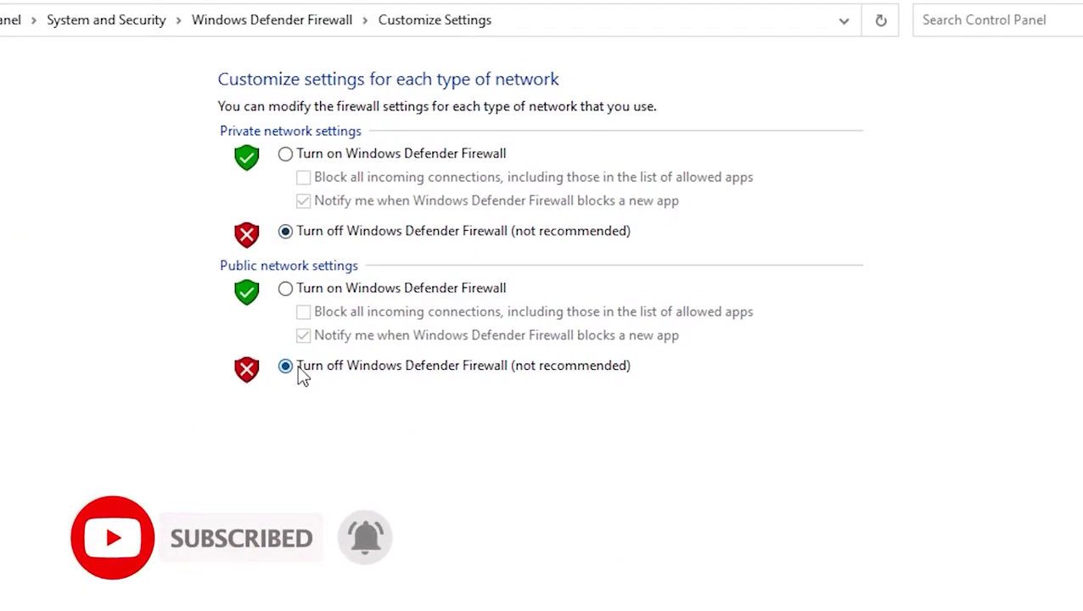
Select Turn off Windows Defender Firewall for both private and public networks, and close the firewall window.
left_click(331, 156)
left_click(285, 232)
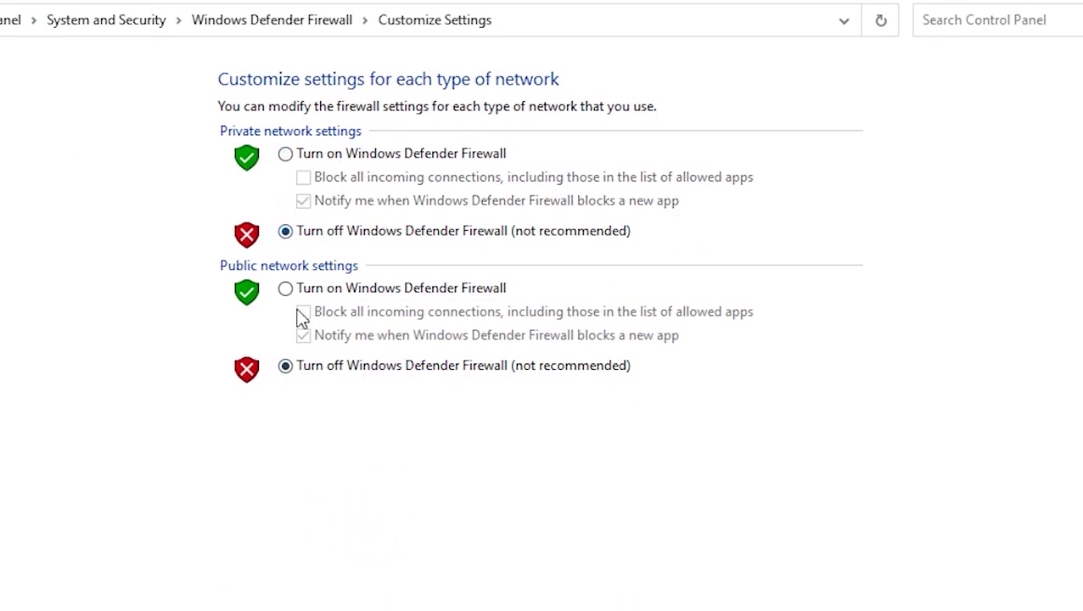
left_click(285, 289)
left_click(287, 368)
left_click(674, 560)
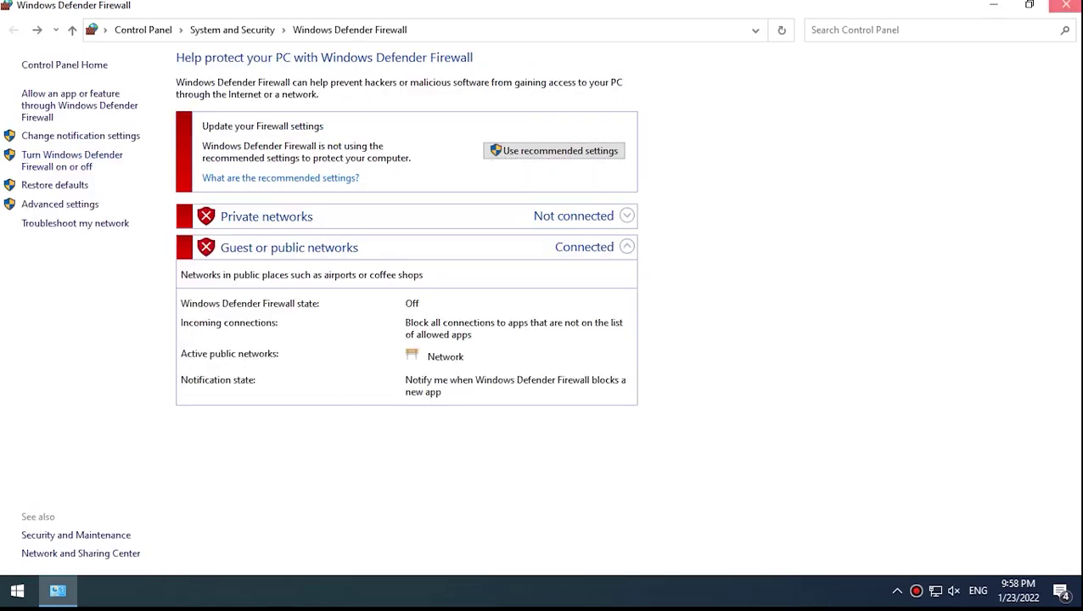
left_click(1065, 6)
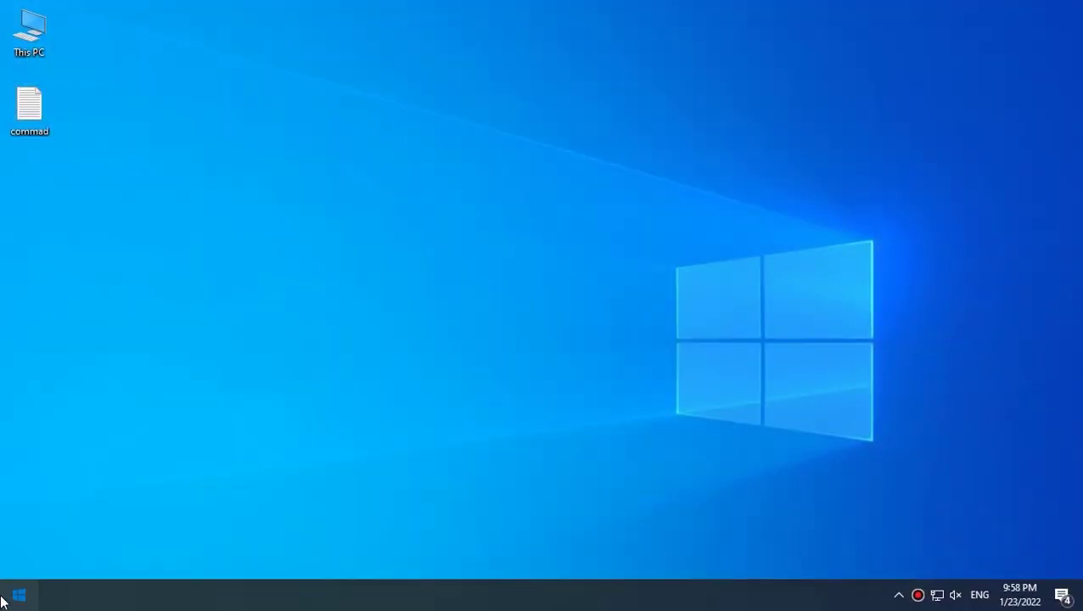
Search for con, open Control Panel and go through User Accounts to the User Account Control settings.
left_click(12, 598)
type("con")
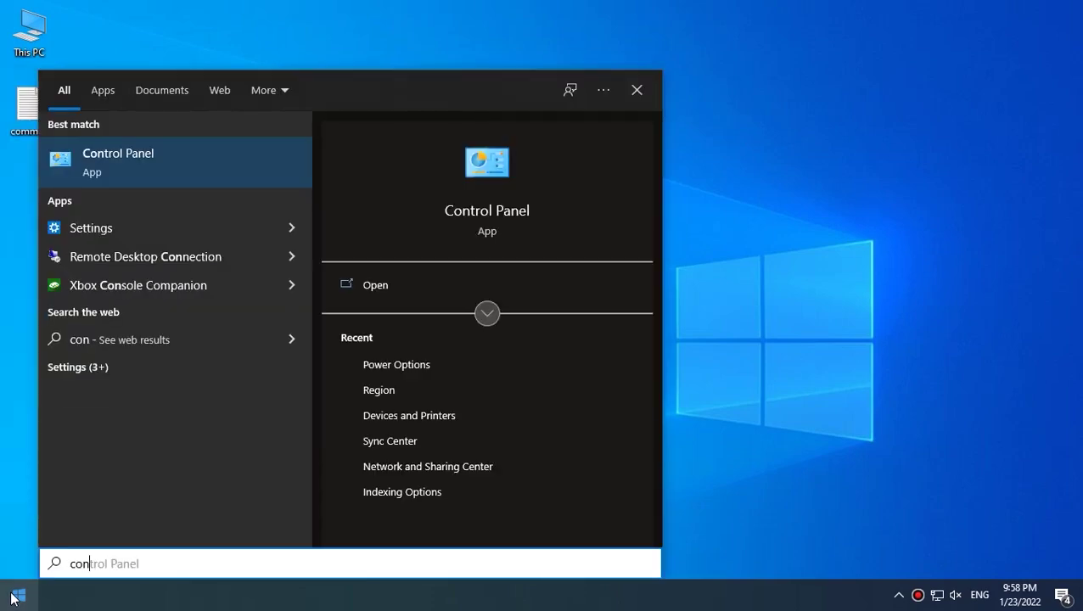
left_click(174, 166)
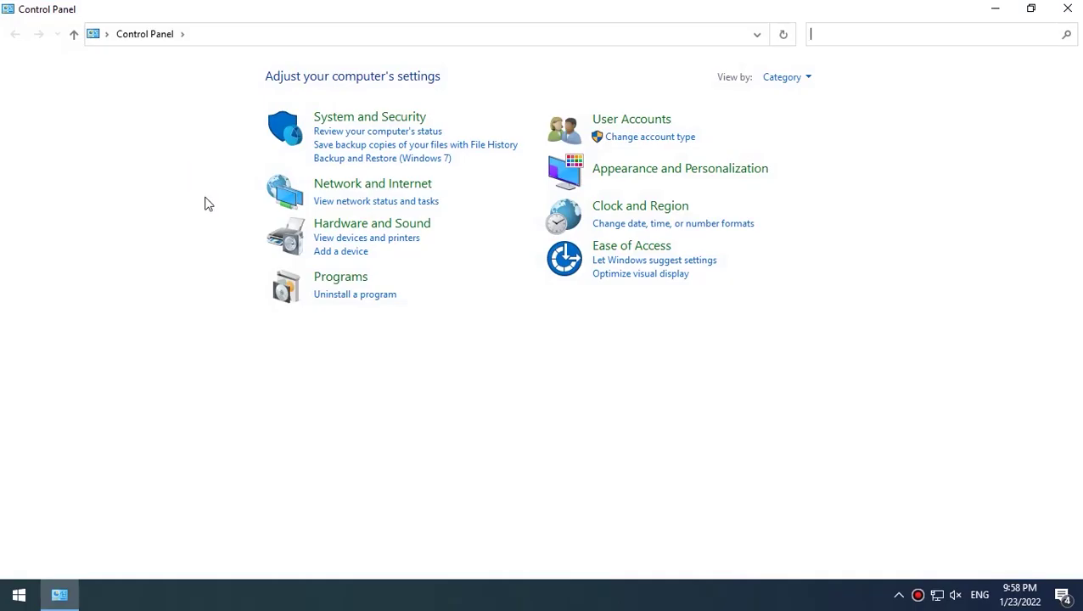
left_click(593, 124)
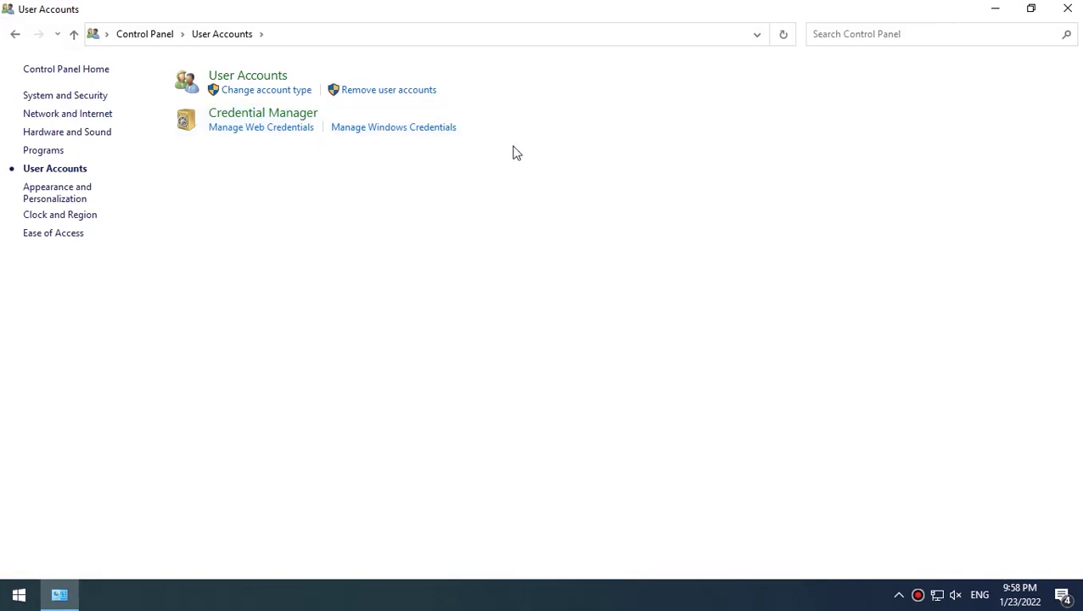
left_click(247, 76)
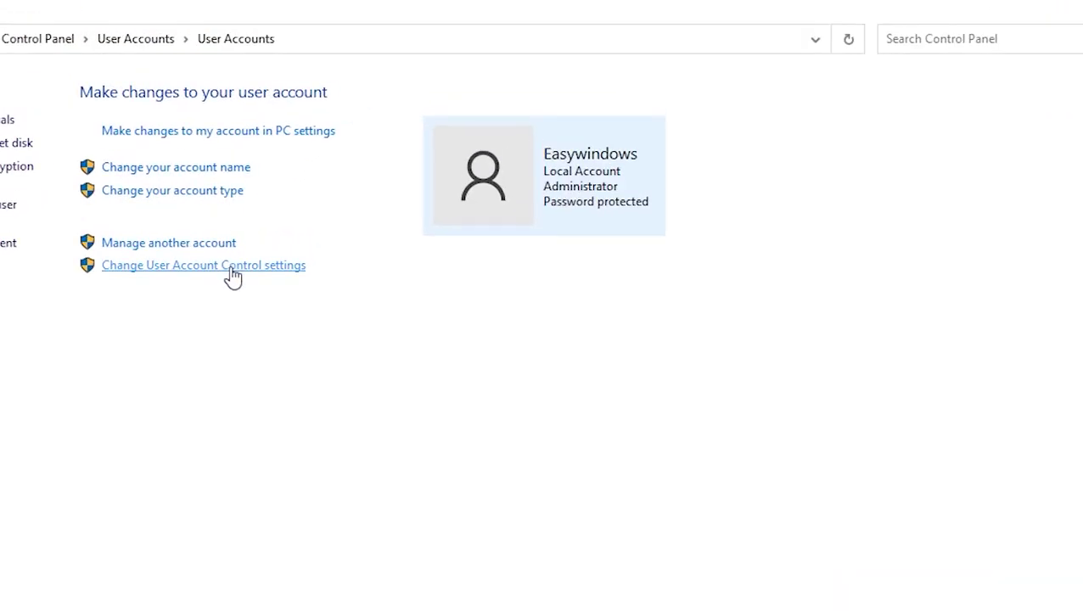
left_click(230, 277)
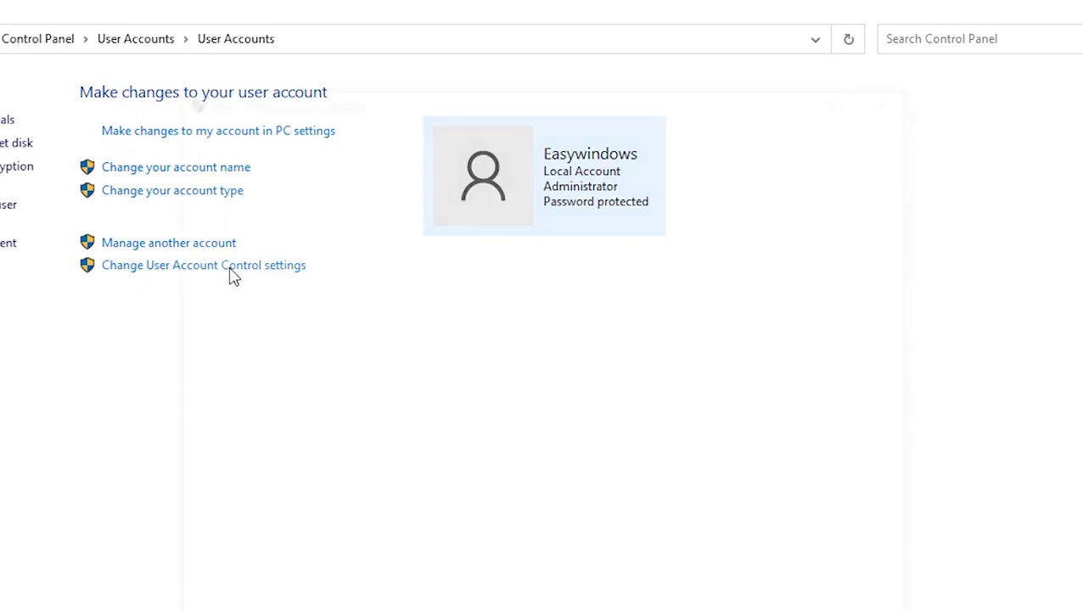
Lower the User Account Control notification level to Never notify and confirm the change.
left_click(311, 237)
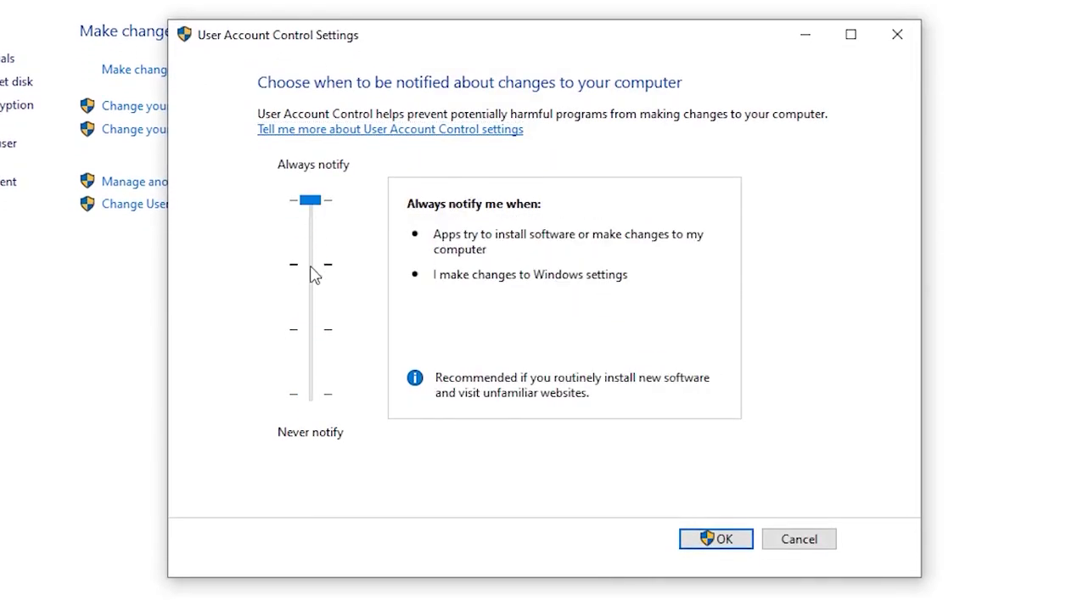
left_click_drag(310, 212, 383, 428)
left_click(717, 540)
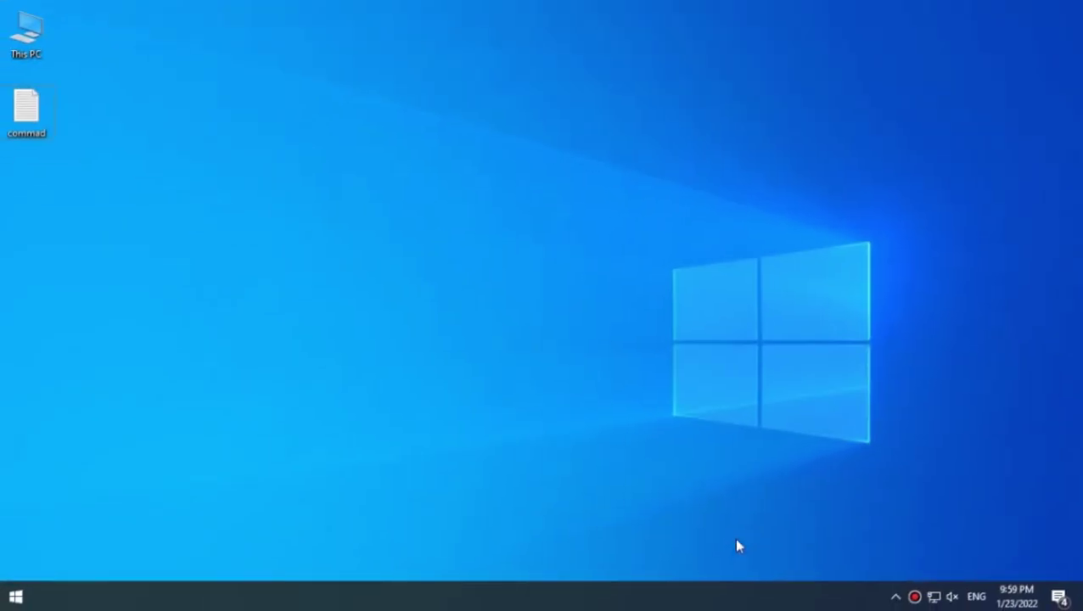
Search for system con, open System Configuration and bring up its list of services.
key("super")
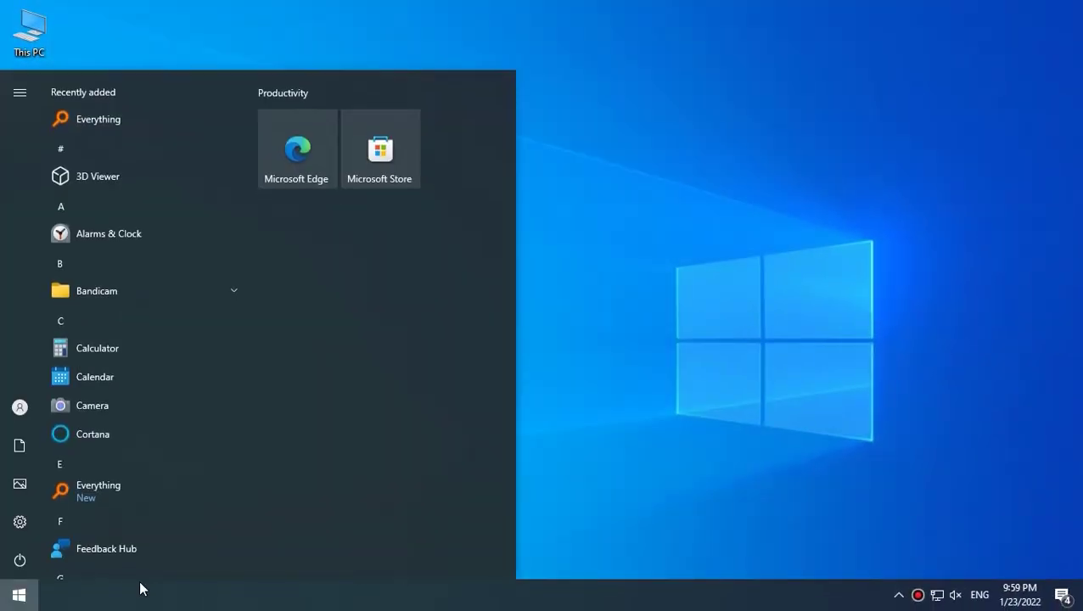
type("system con")
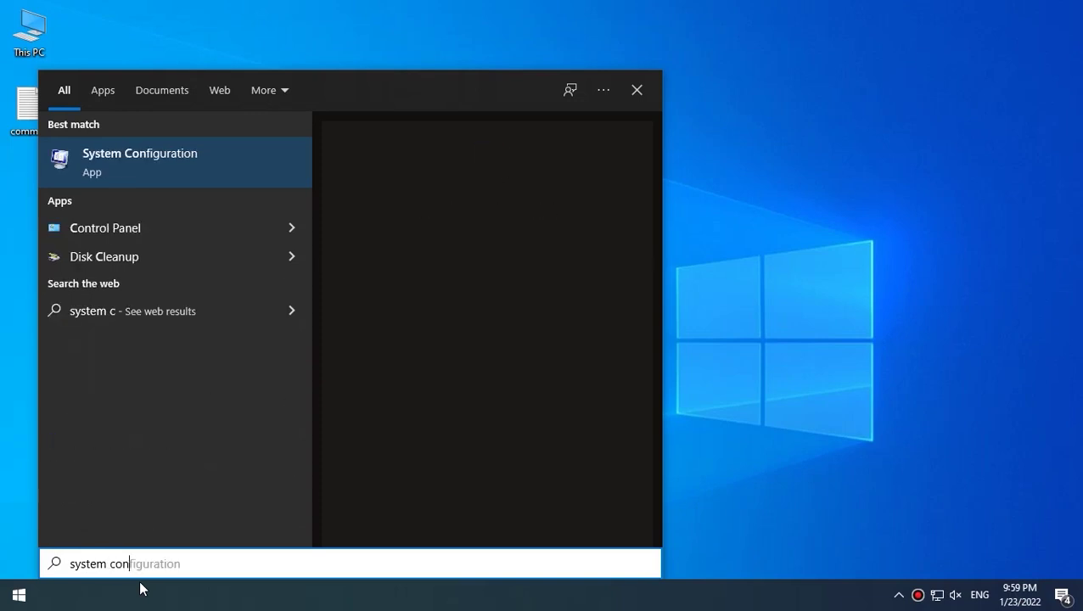
key("Return")
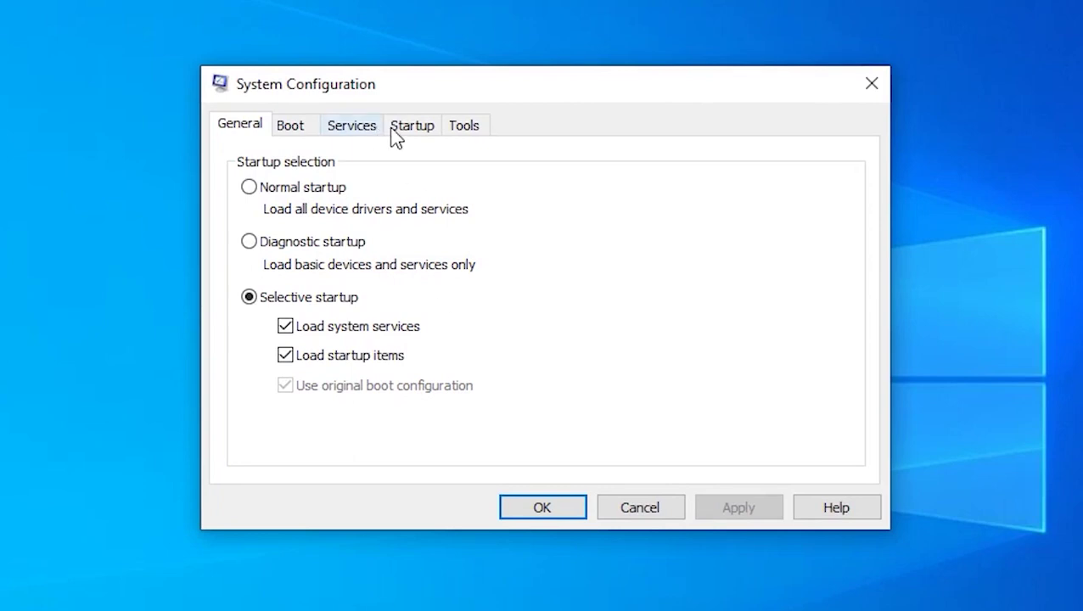
left_click(399, 131)
left_click(352, 134)
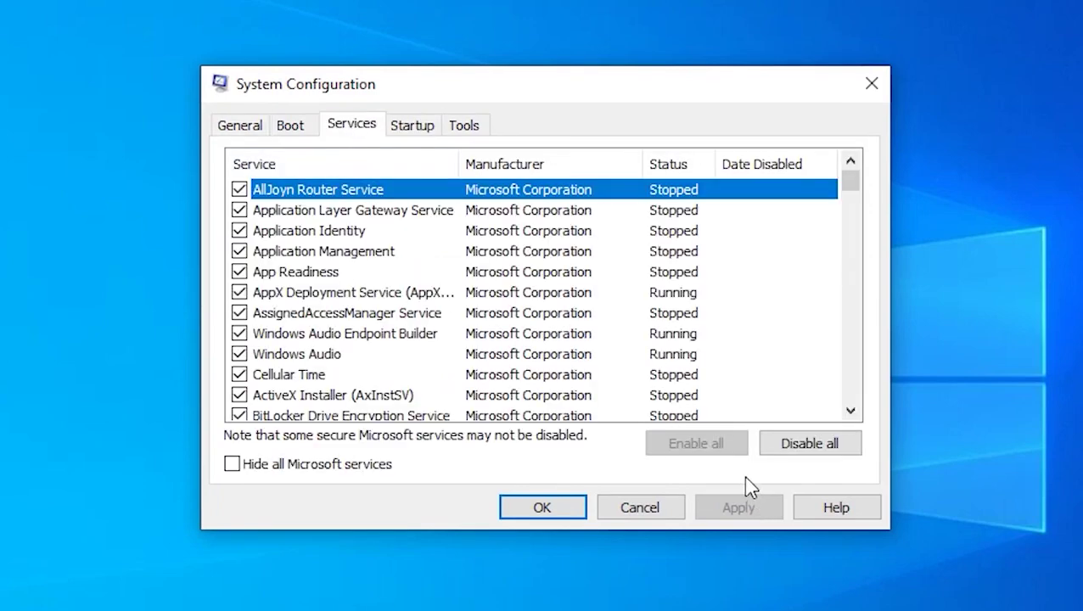
Hide all Microsoft services, disable all the remaining services, and apply and confirm the configuration.
left_click(282, 470)
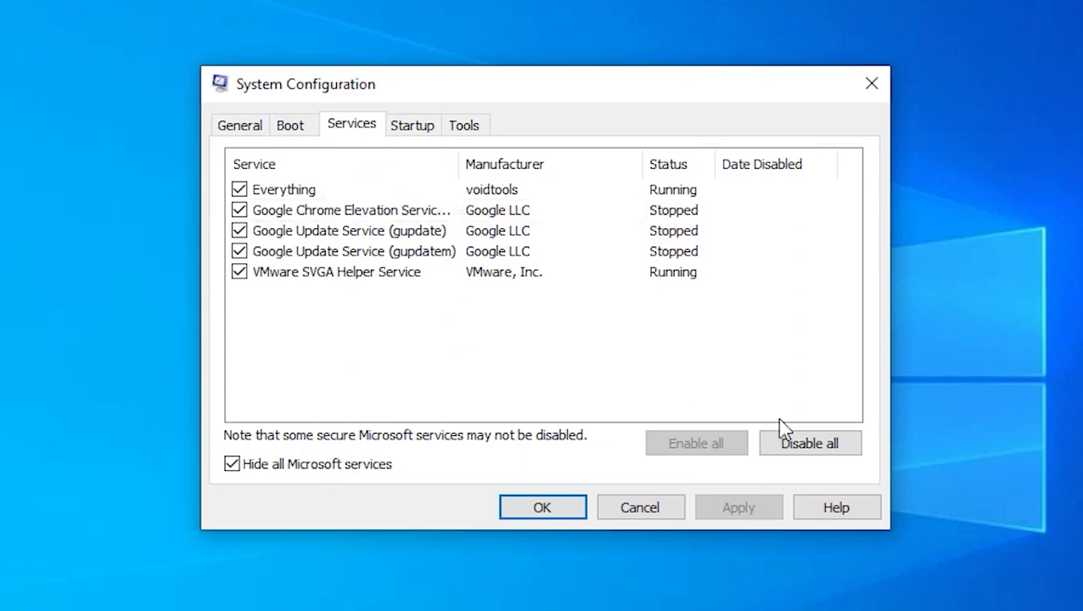
left_click(793, 443)
left_click(741, 509)
left_click(560, 507)
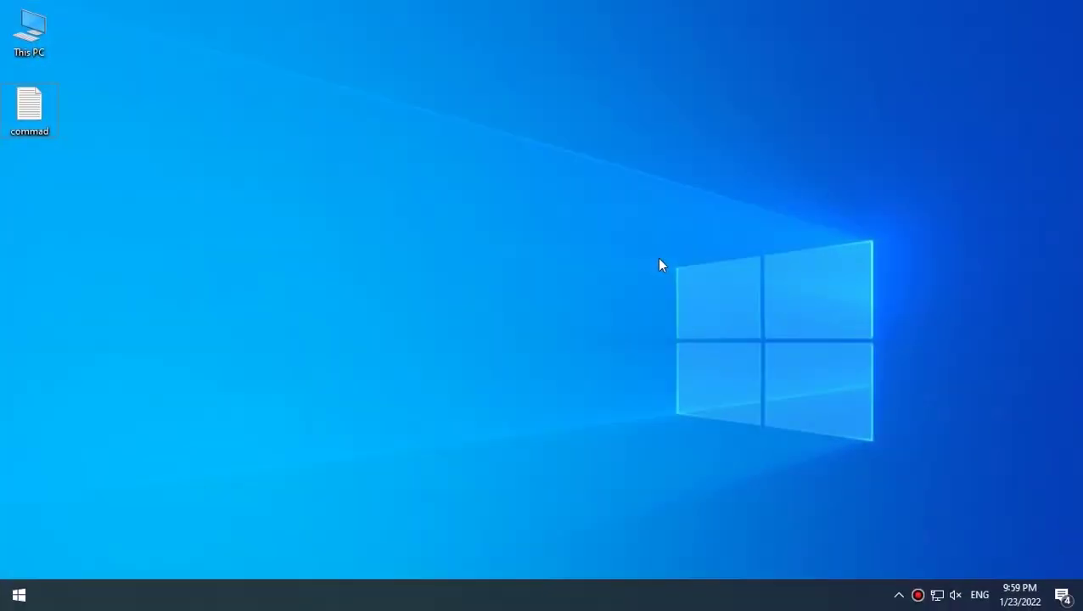
Search for system and open System Configuration again.
key("super")
type("sys")
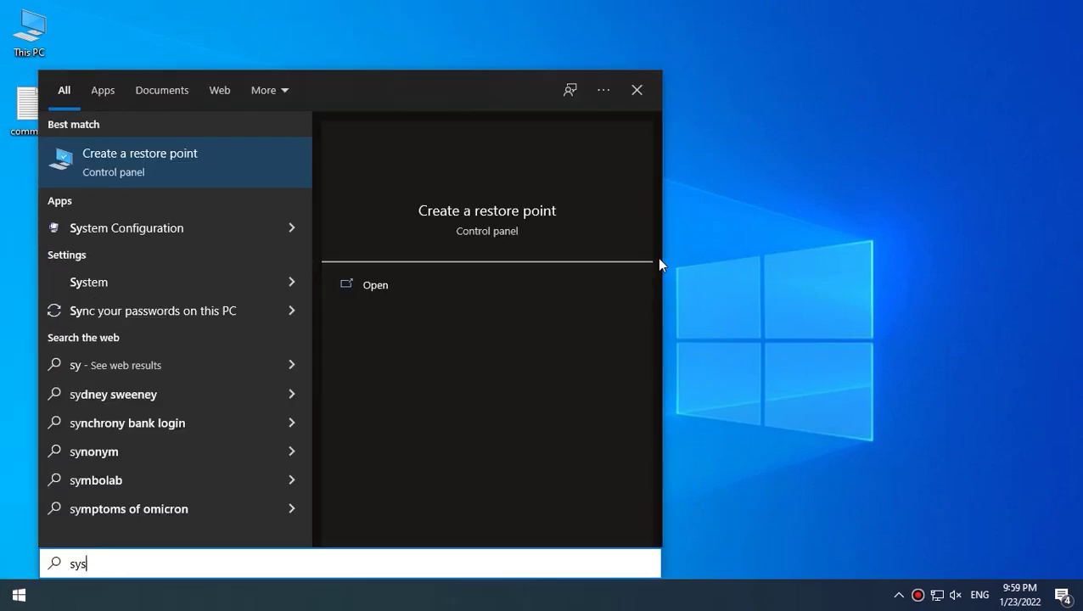
type("temcon")
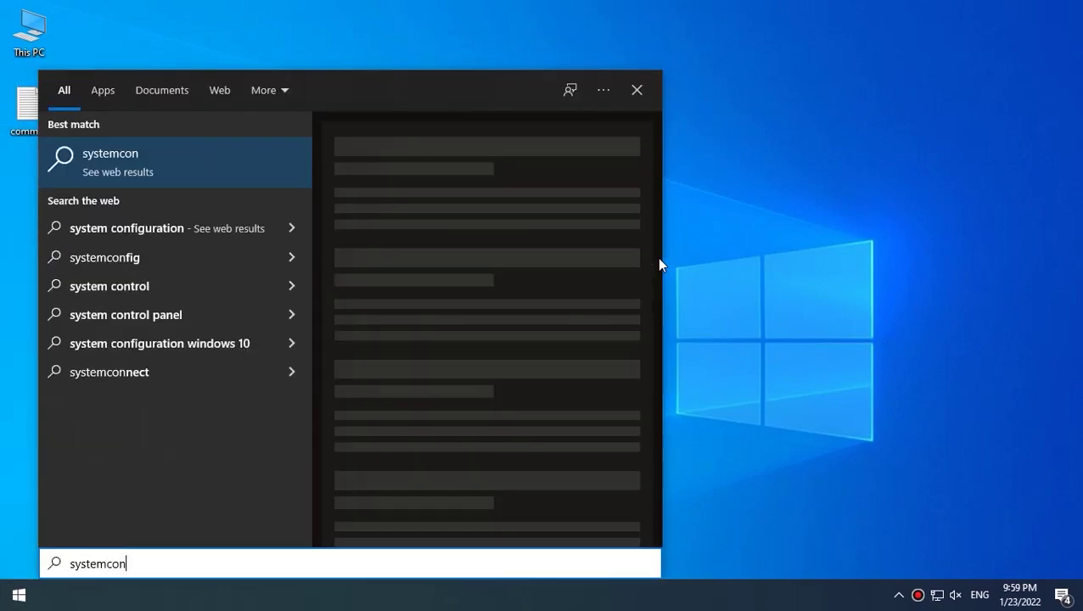
key("BackSpace")
key("BackSpace")
key("BackSpace")
key("Down")
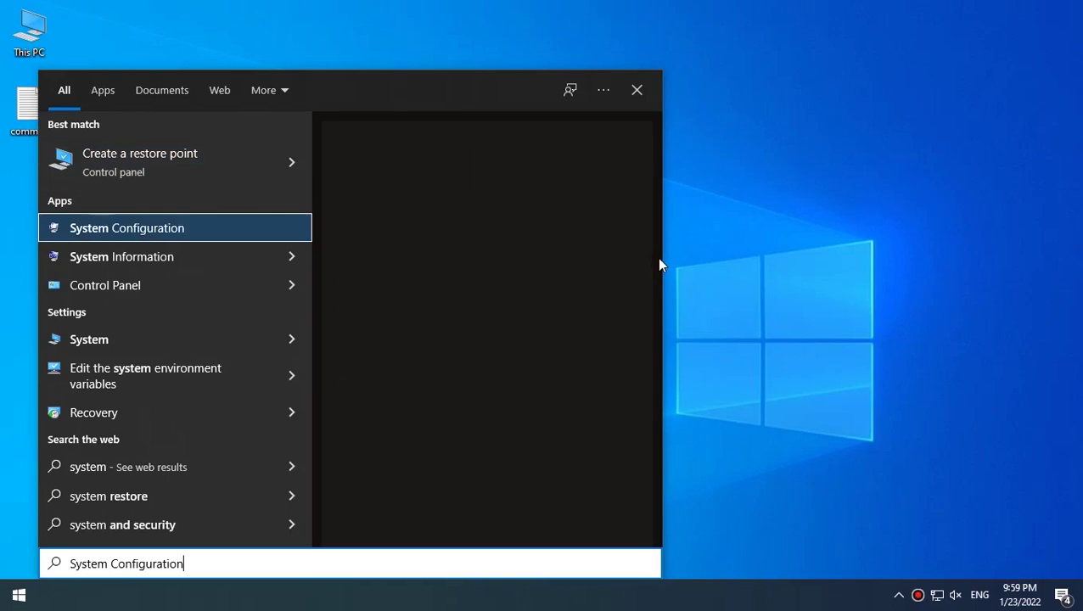
key("Return")
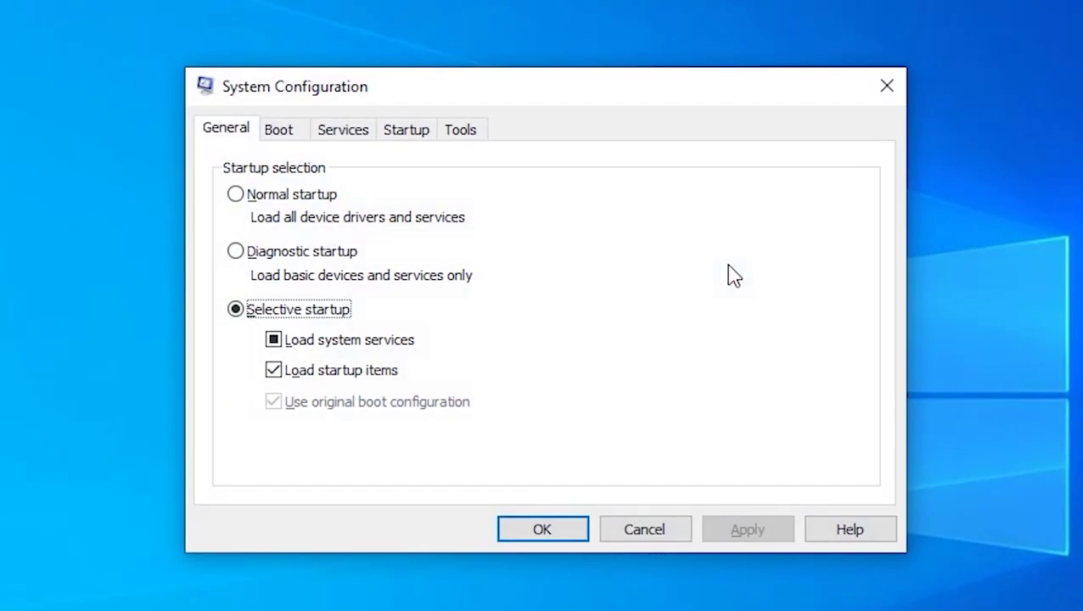
Enable all non-Microsoft services with the Microsoft services hidden, and show the Microsoft services again.
left_click(408, 134)
left_click(346, 132)
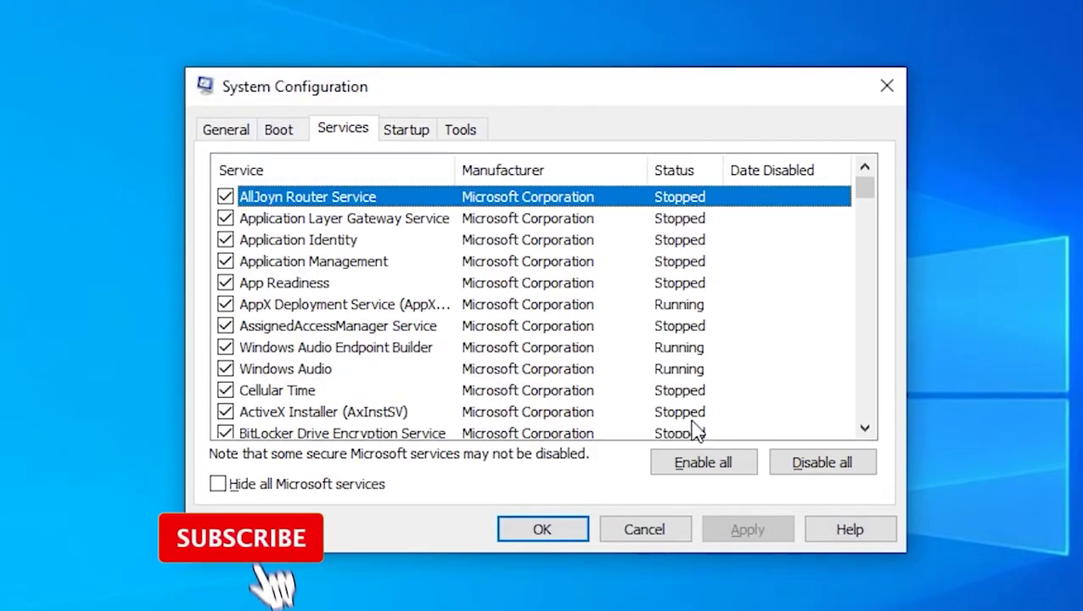
left_click(358, 479)
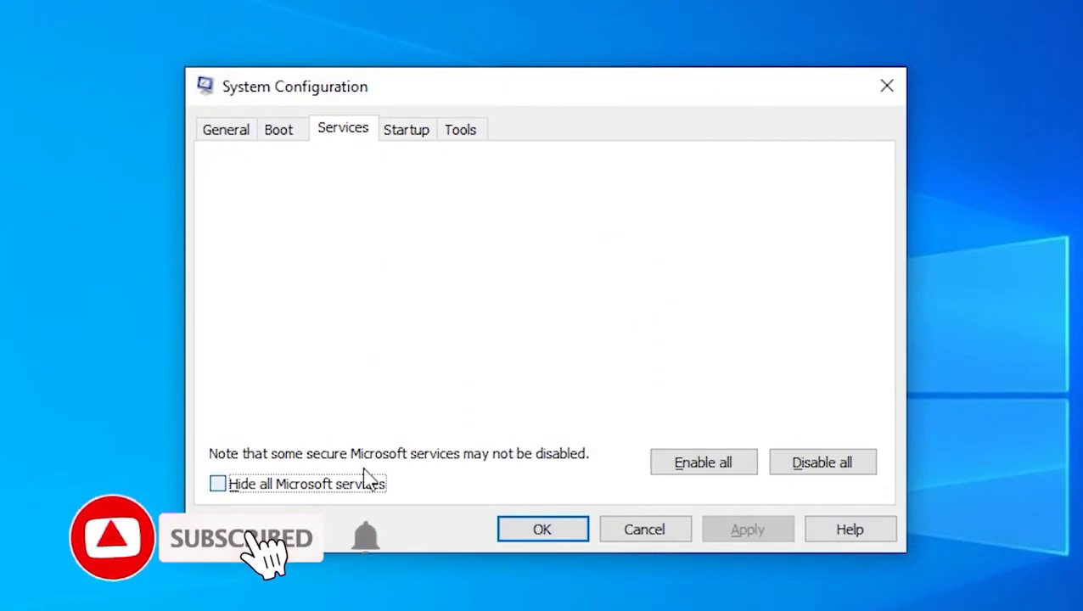
left_click(700, 465)
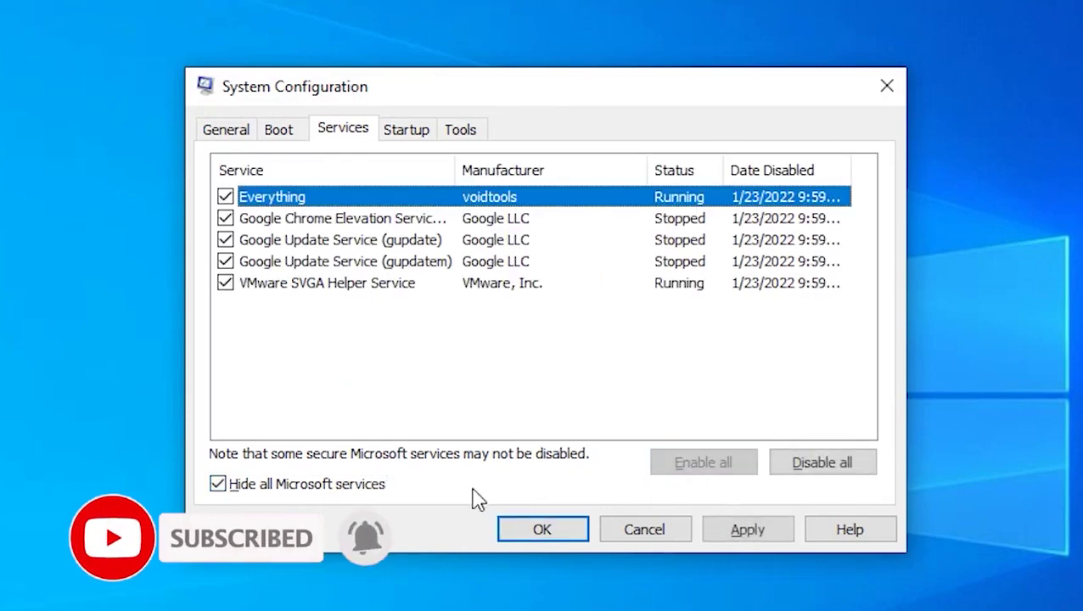
left_click(343, 487)
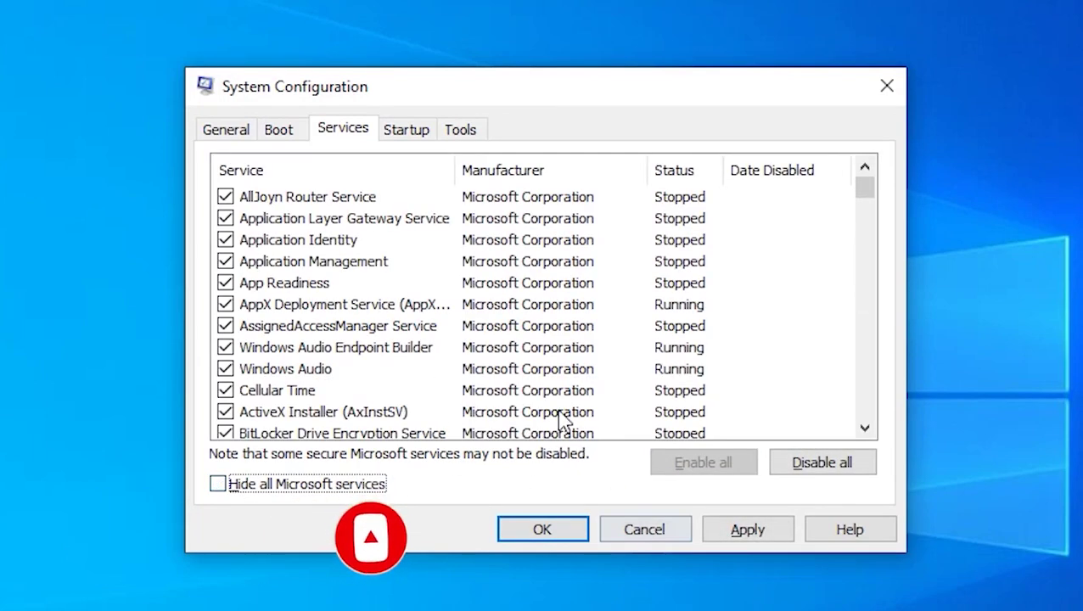
Turn on Safe boot with the Minimal option, apply and confirm it, and dismiss the restart prompt.
left_click(280, 130)
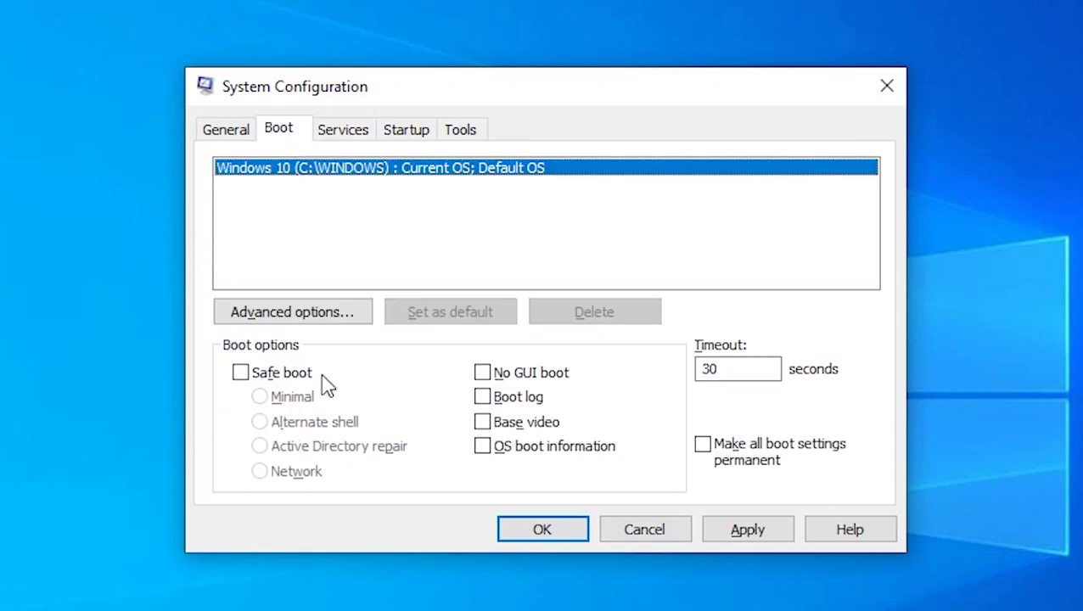
left_click(241, 374)
left_click(717, 529)
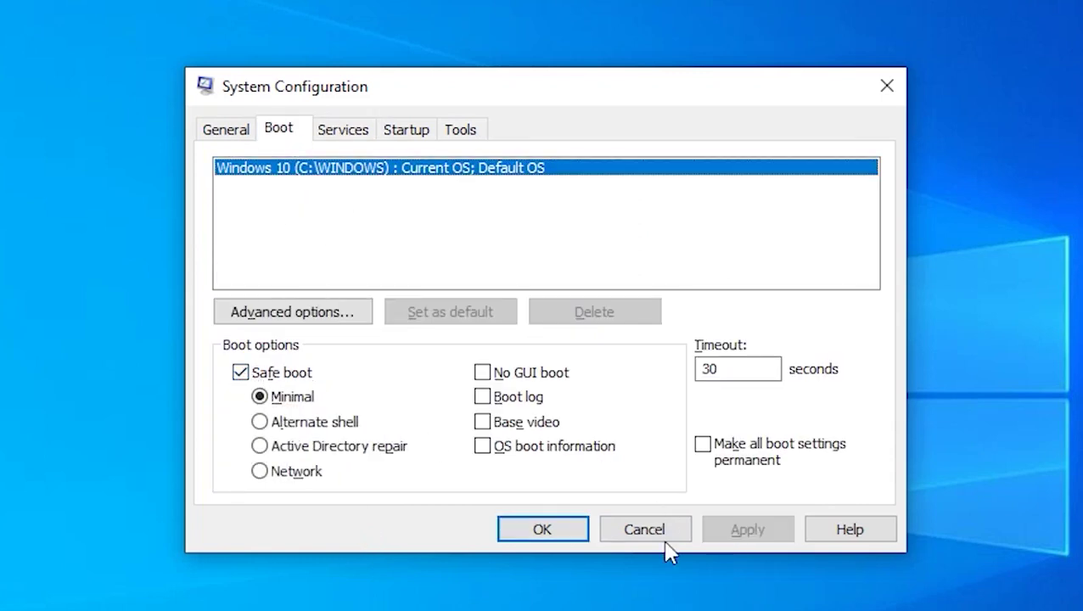
left_click(553, 536)
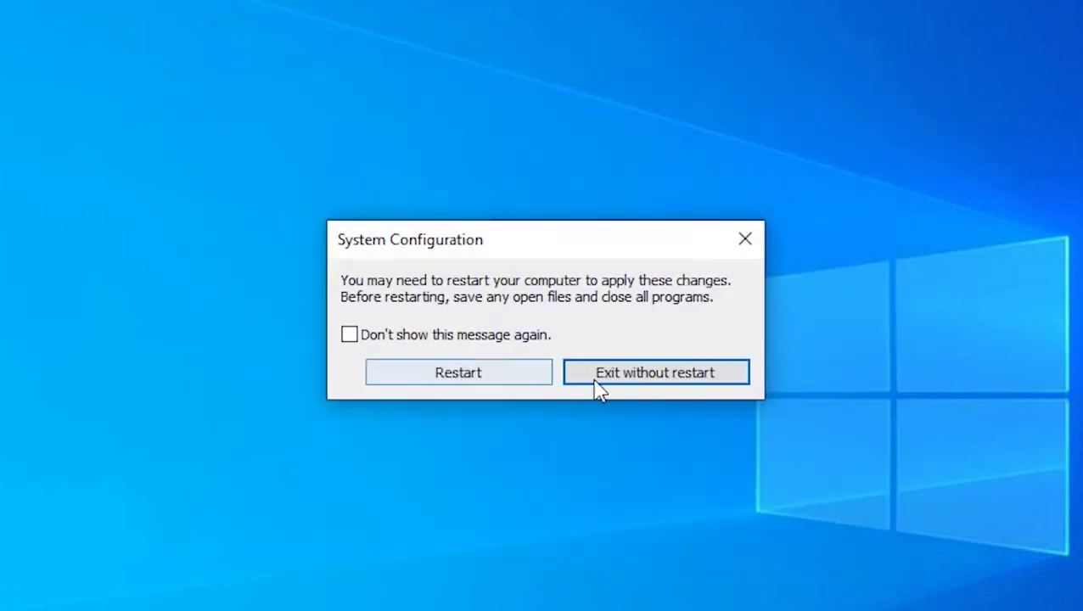
left_click(745, 241)
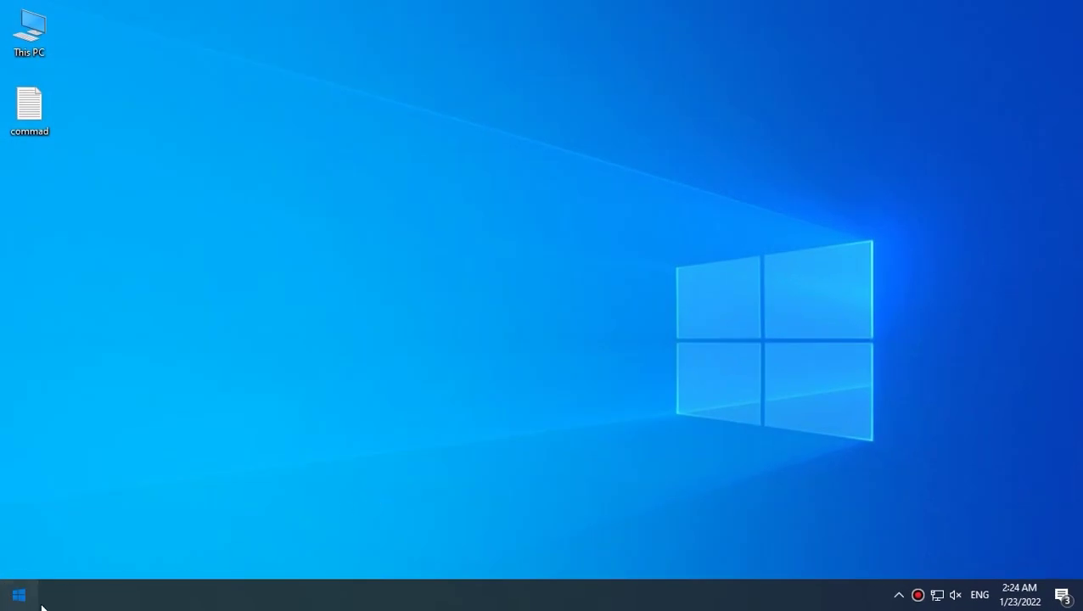
Search for system restore, open Create a restore point and start System Restore up to its restore point list.
left_click(19, 595)
type("s")
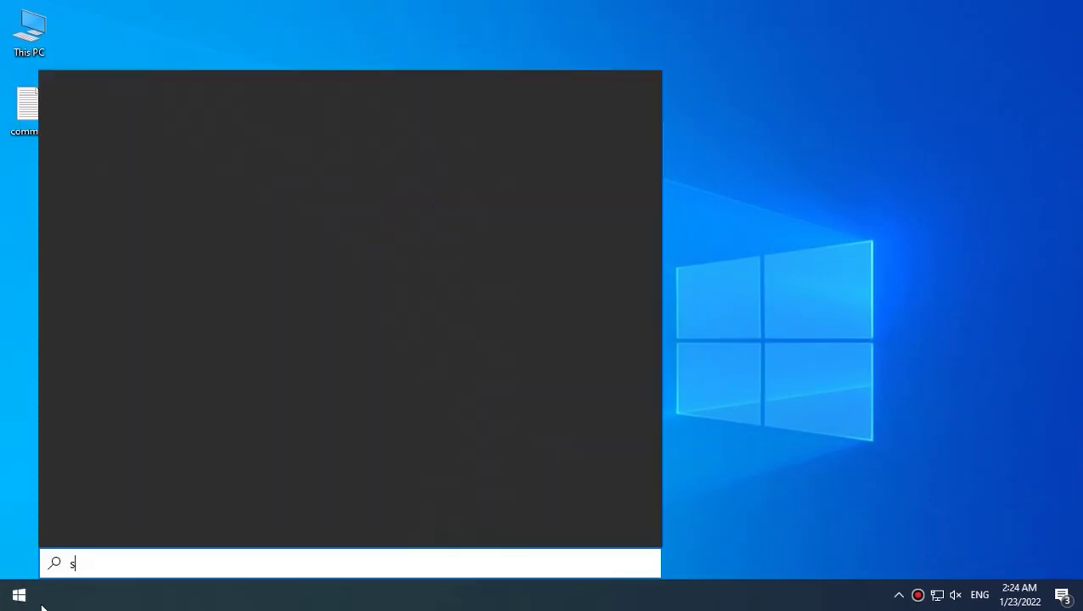
type("ystem restore")
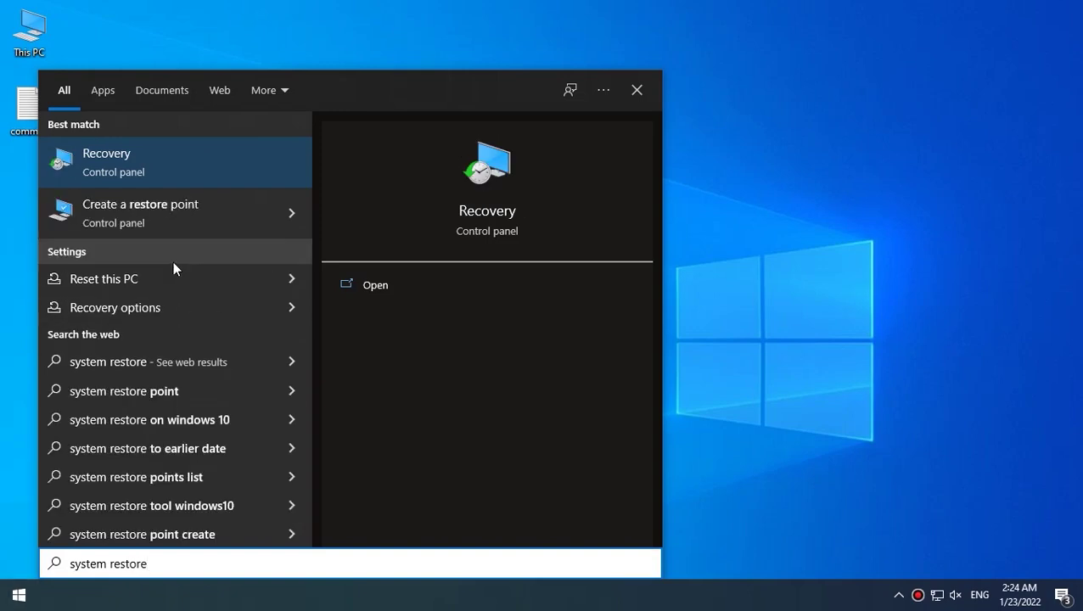
left_click(167, 214)
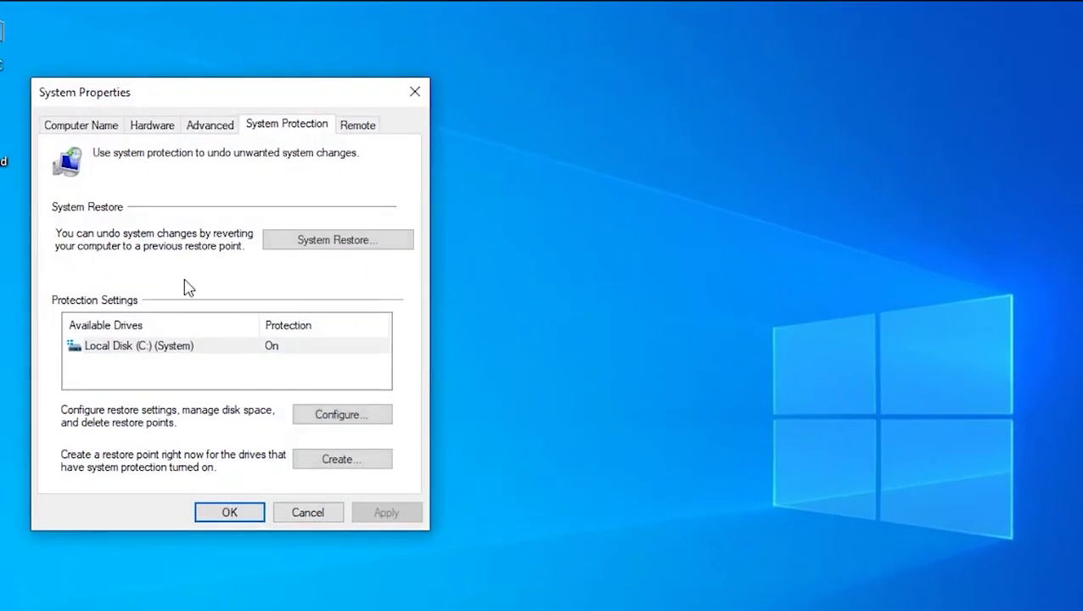
left_click(313, 241)
left_click(711, 539)
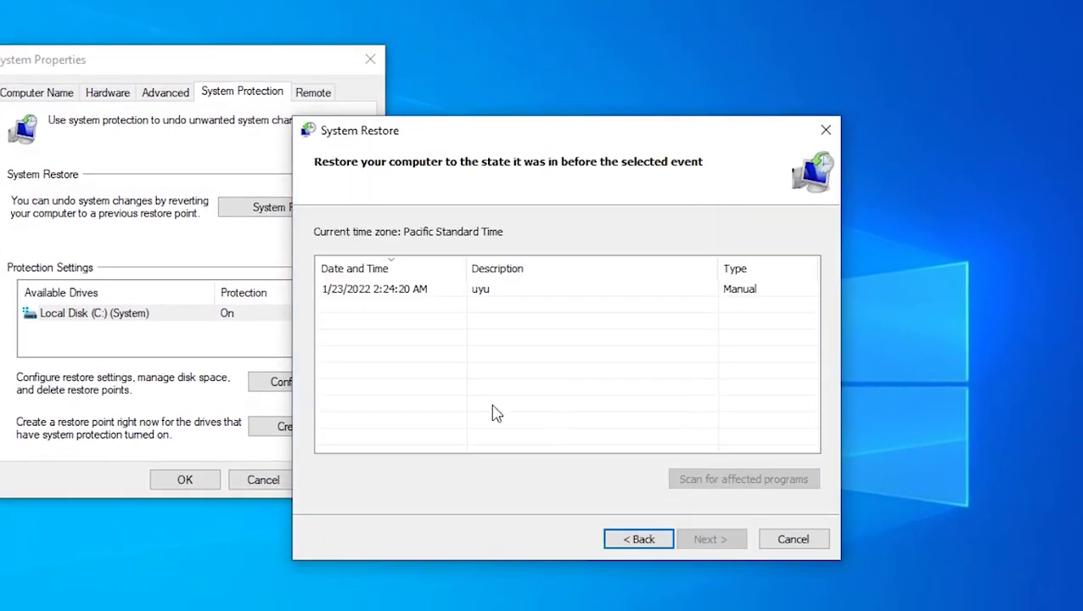
Select the manual restore point uyu and proceed to the restore point confirmation.
left_click(401, 290)
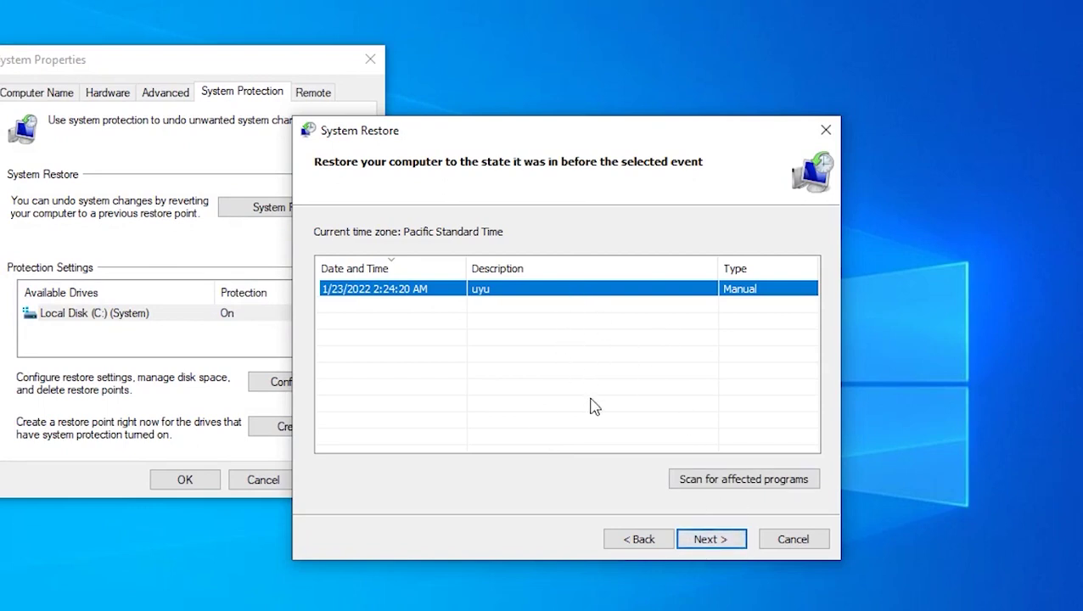
left_click(713, 543)
left_click(712, 543)
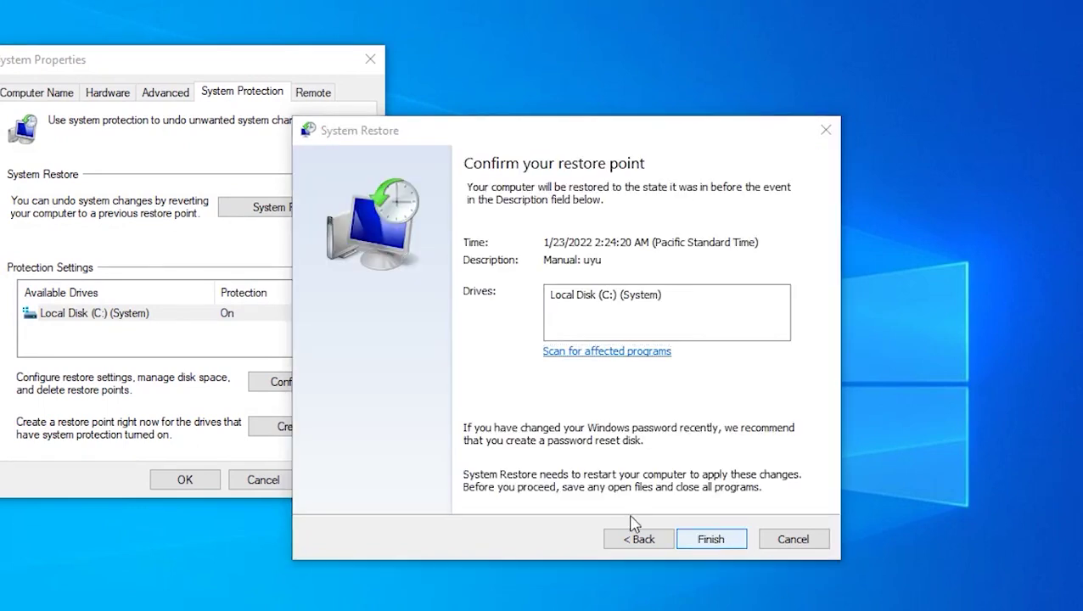